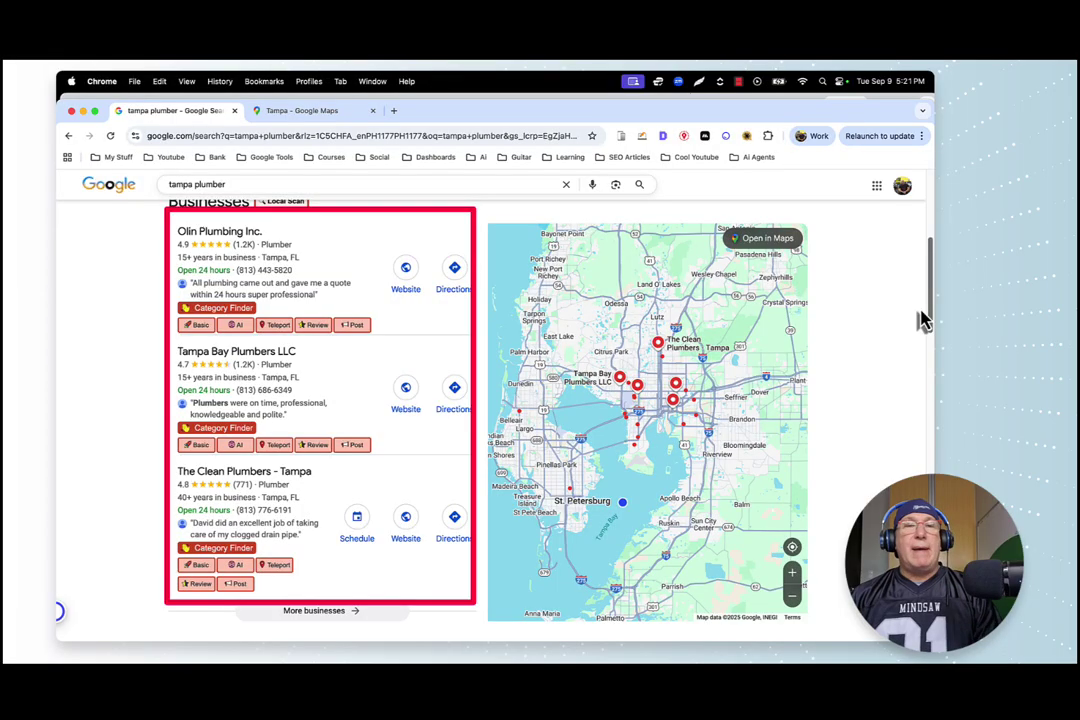
Expand the local-pack map and zoom into central Tampa's plumber pins, like Olin Plumbing and Tampa Bay Plumbers.
scroll(922, 318, "up", 1)
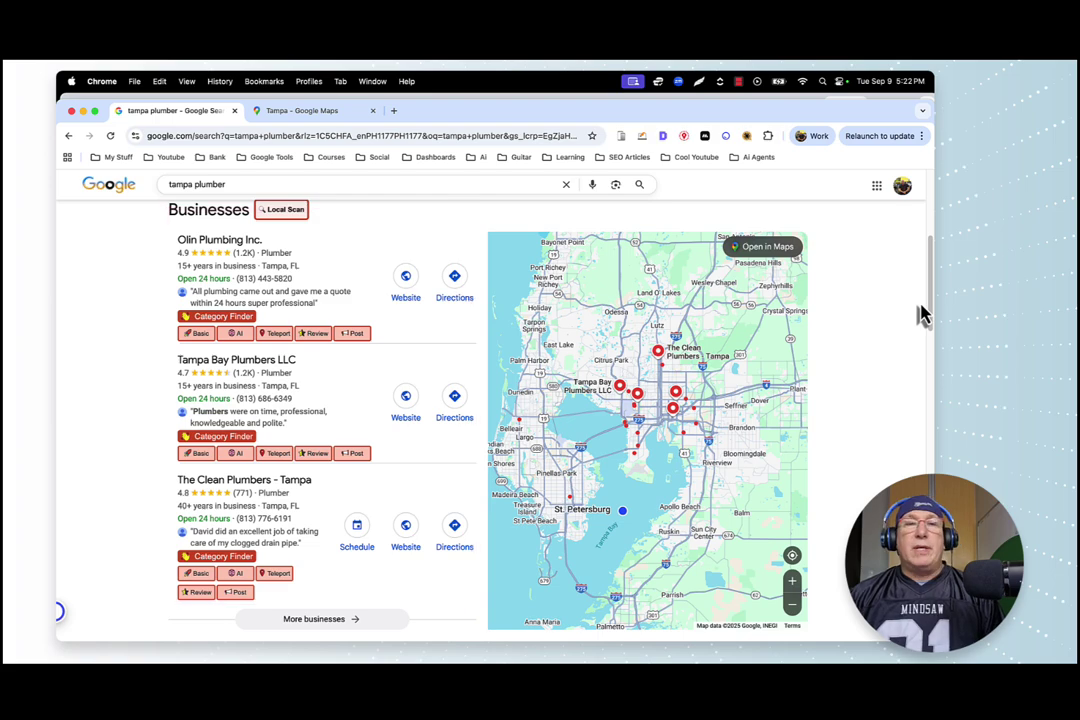
mouse_move(723, 275)
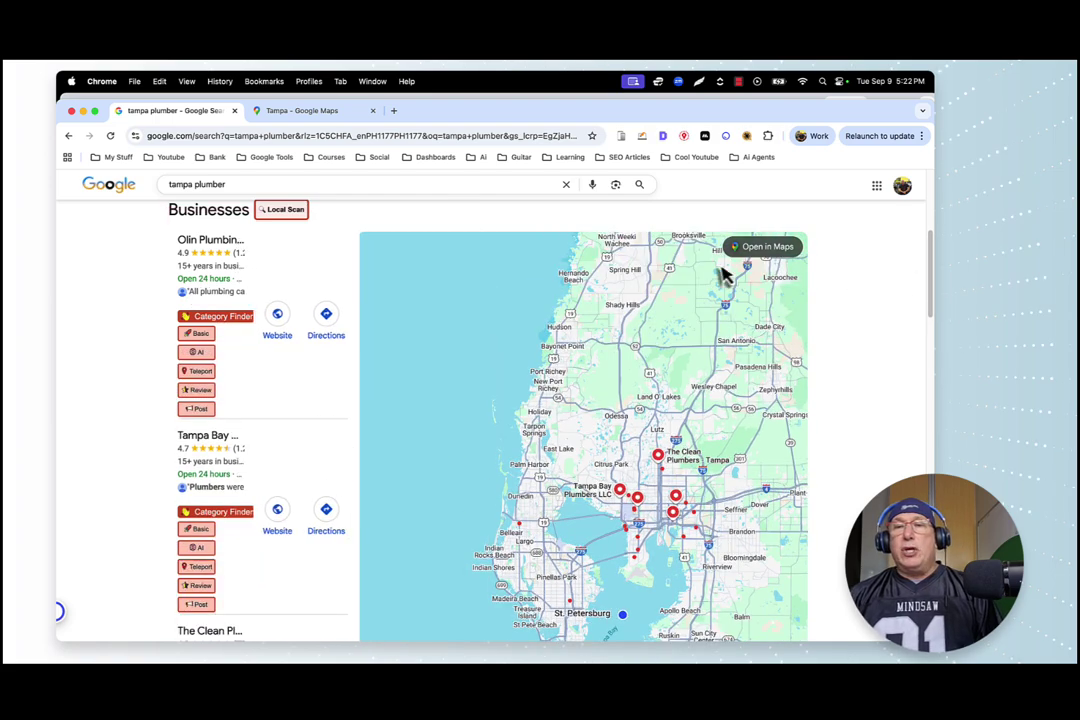
mouse_move(588, 342)
left_mouse_down()
mouse_move(540, 499)
mouse_move(636, 356)
left_mouse_up()
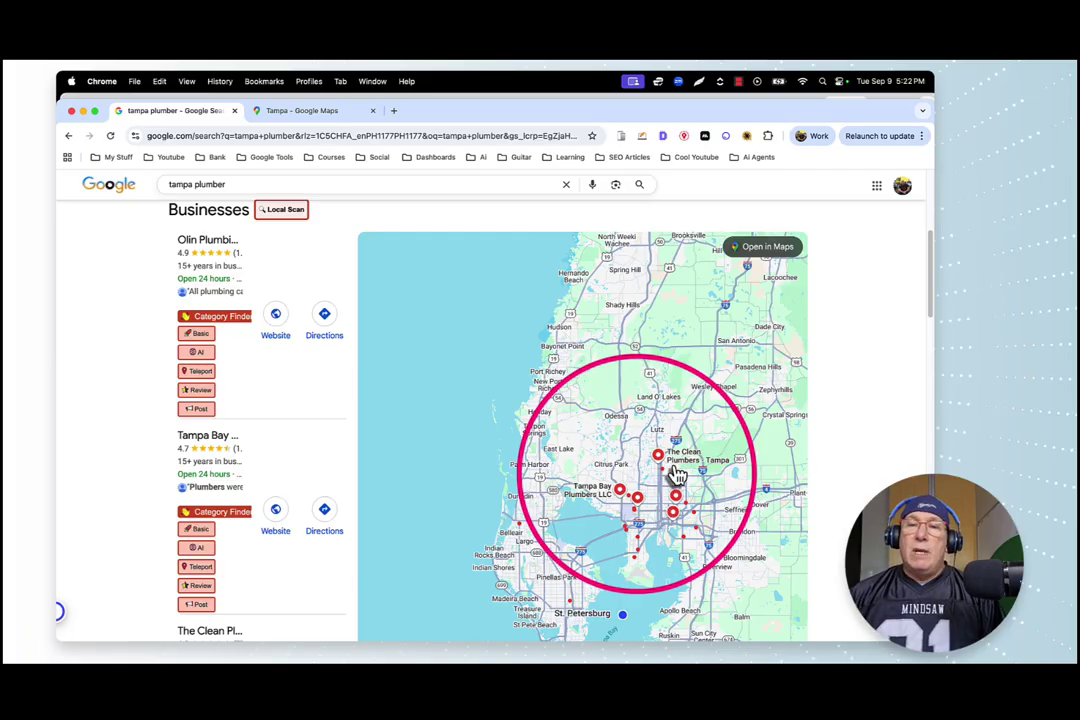
mouse_move(678, 468)
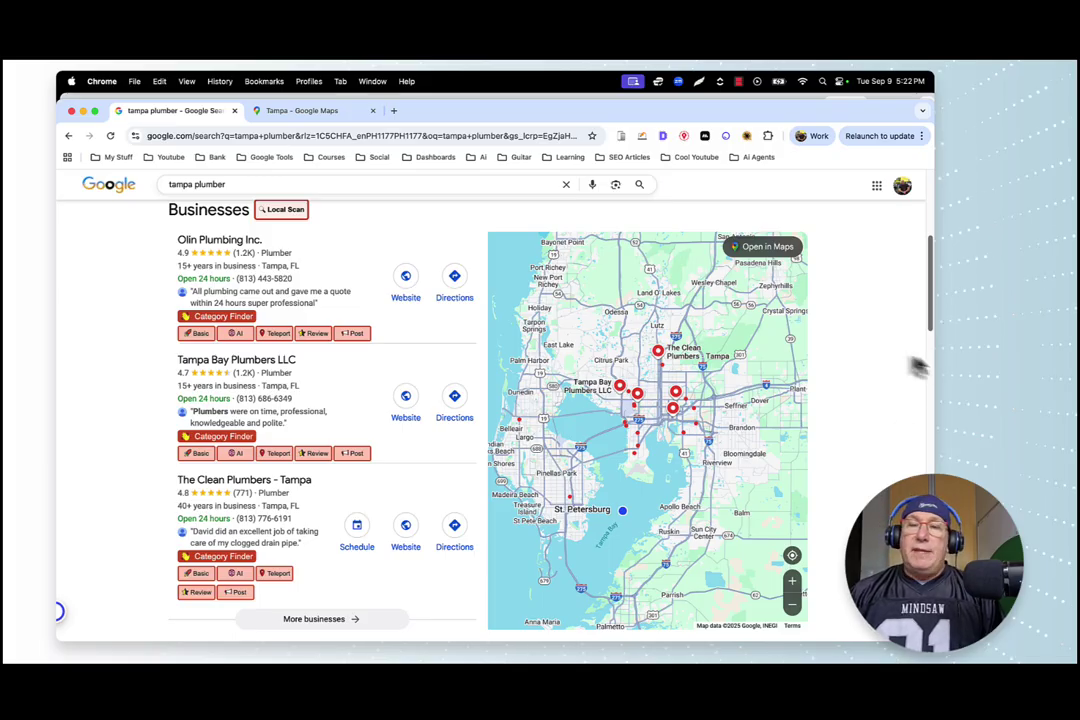
mouse_move(677, 361)
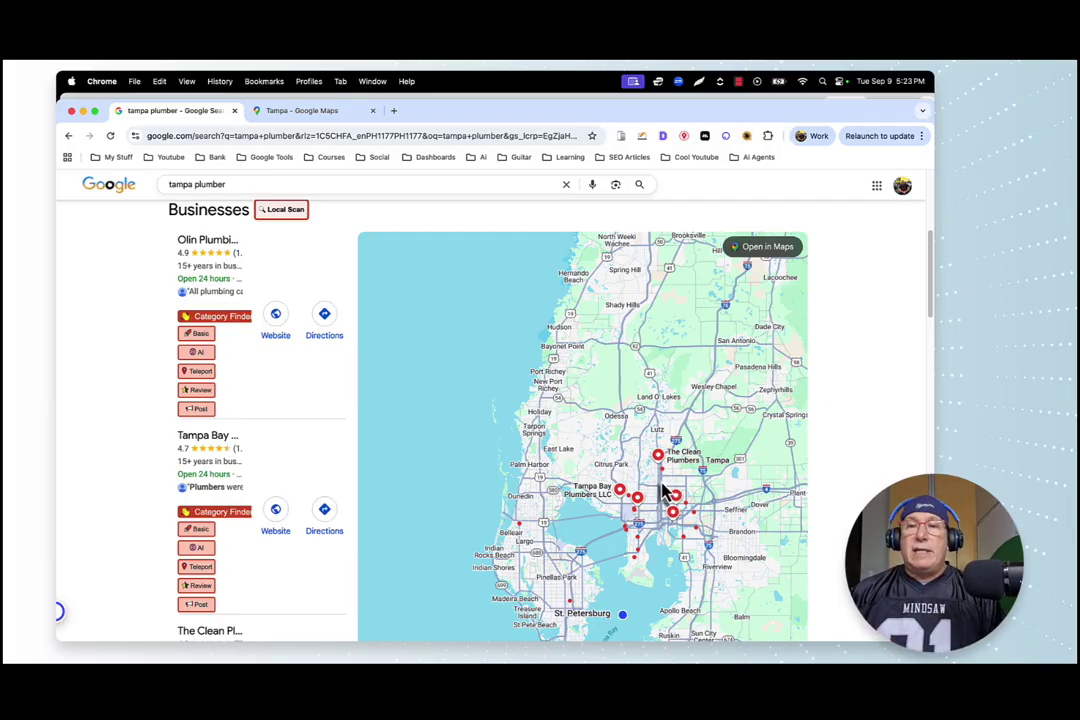
scroll(668, 492, "up", 3)
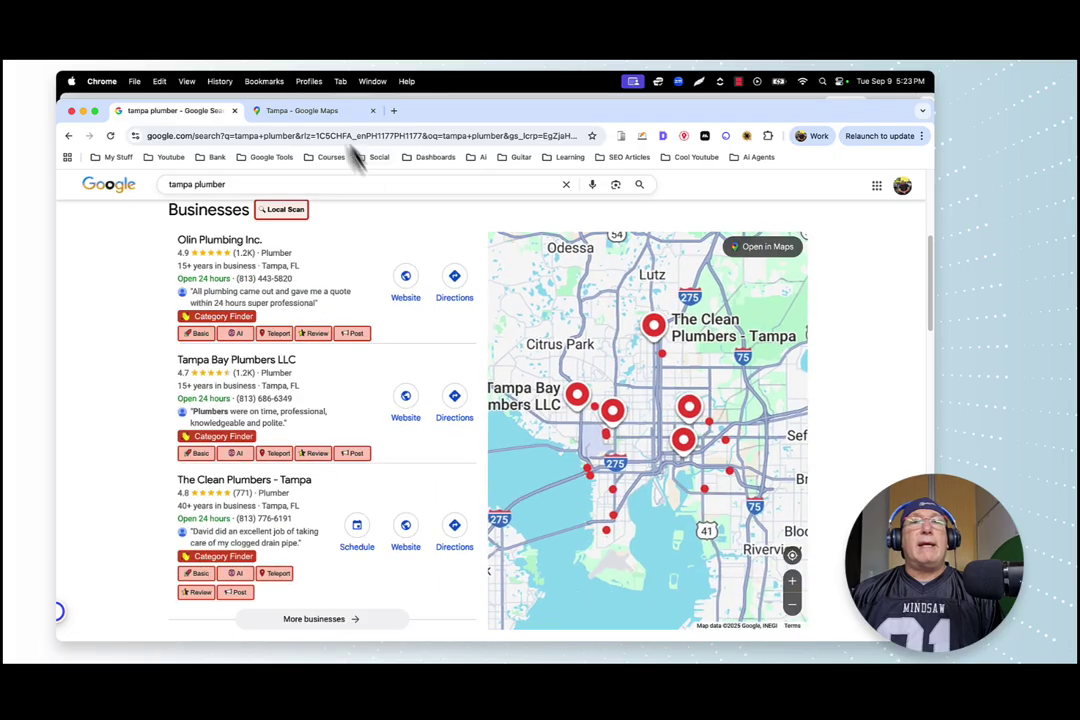
Switch to the Tampa Google Maps tab and zoom into downtown until neighborhoods like Tampa Heights are labelled.
left_click(321, 112)
scroll(627, 468, "up", 5)
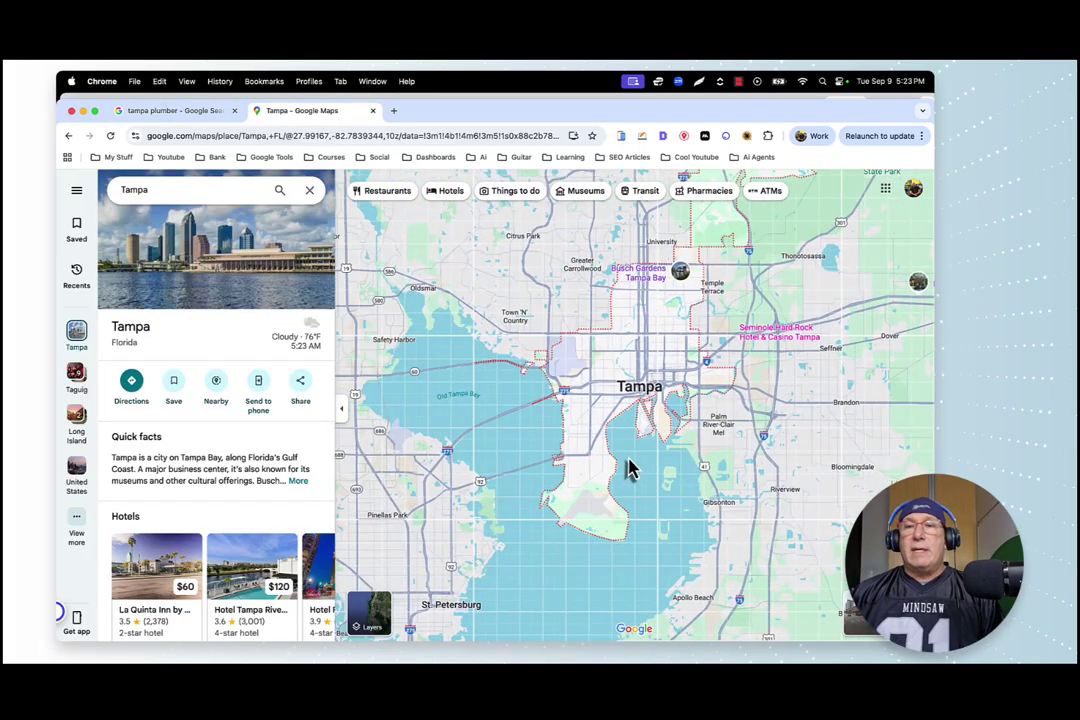
scroll(620, 432, "up", 3)
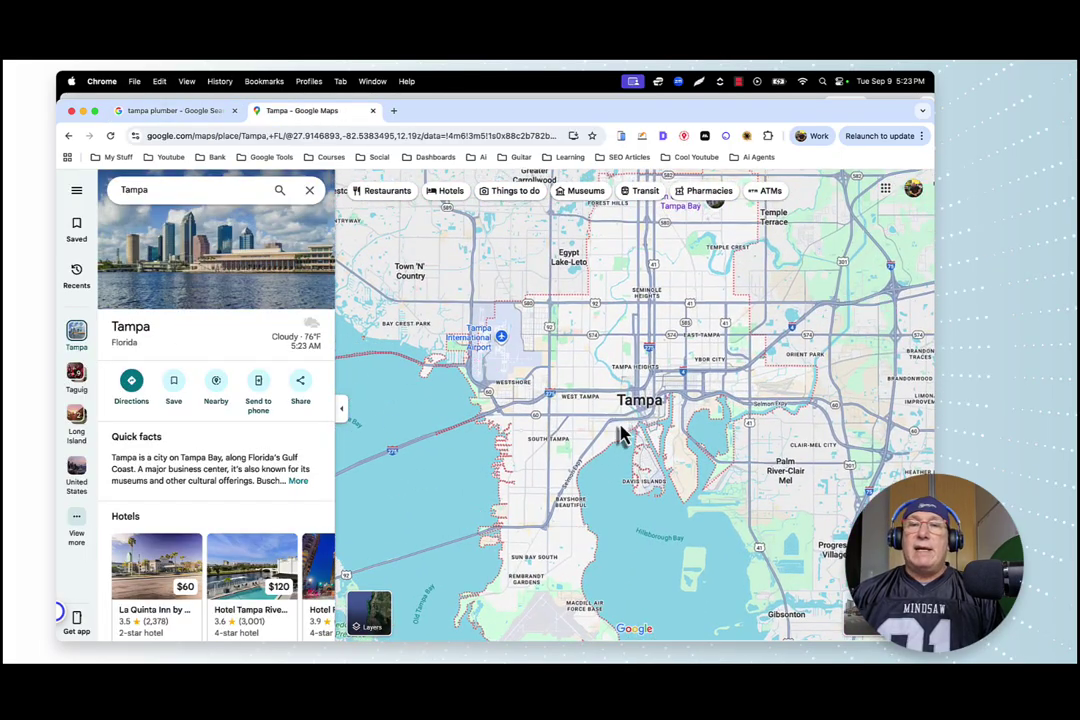
scroll(618, 433, "up", 3)
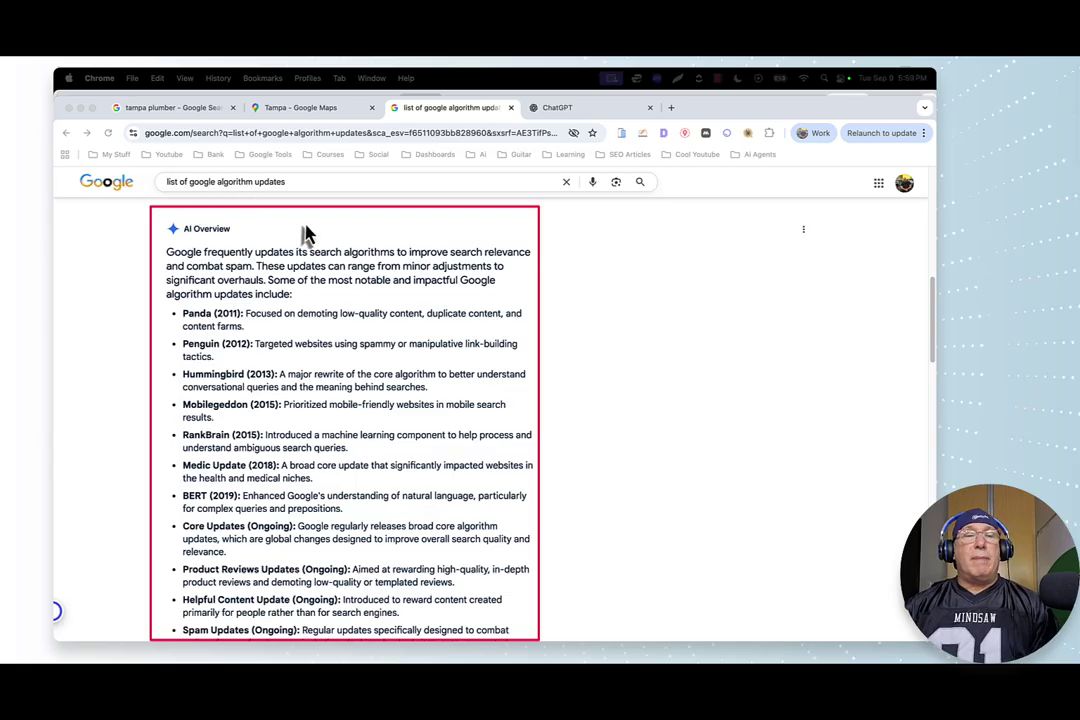
scroll(513, 354, "down", 1)
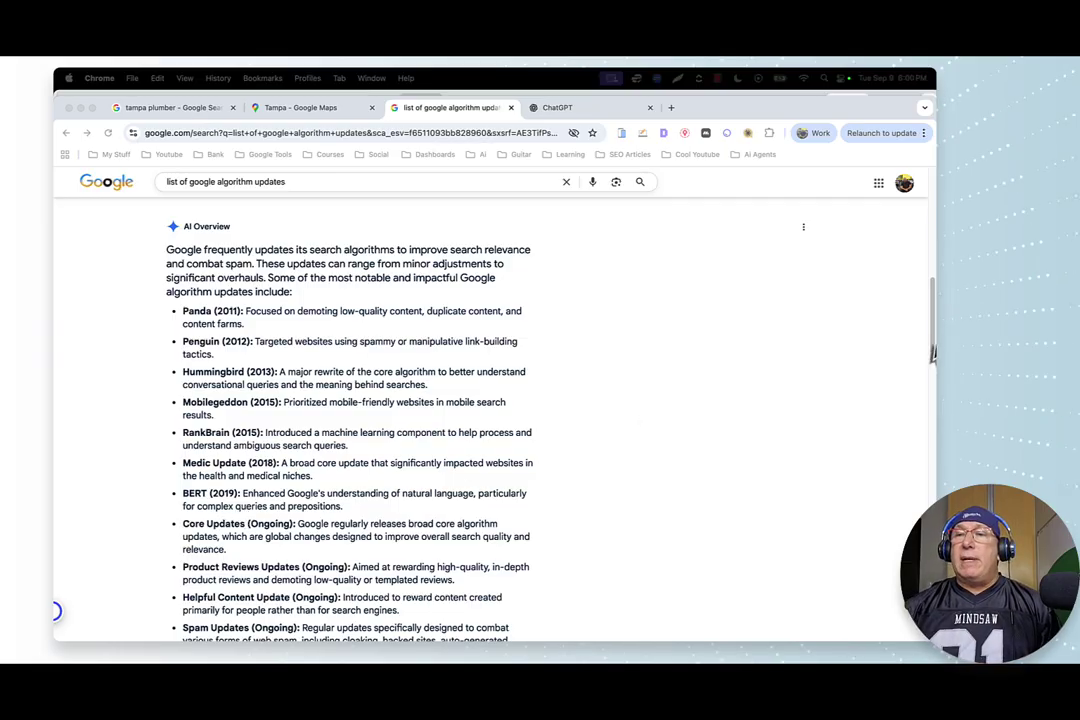
Highlight the Panda (2011) and Penguin (2012) headings in the Google algorithm updates list.
left_click(931, 352)
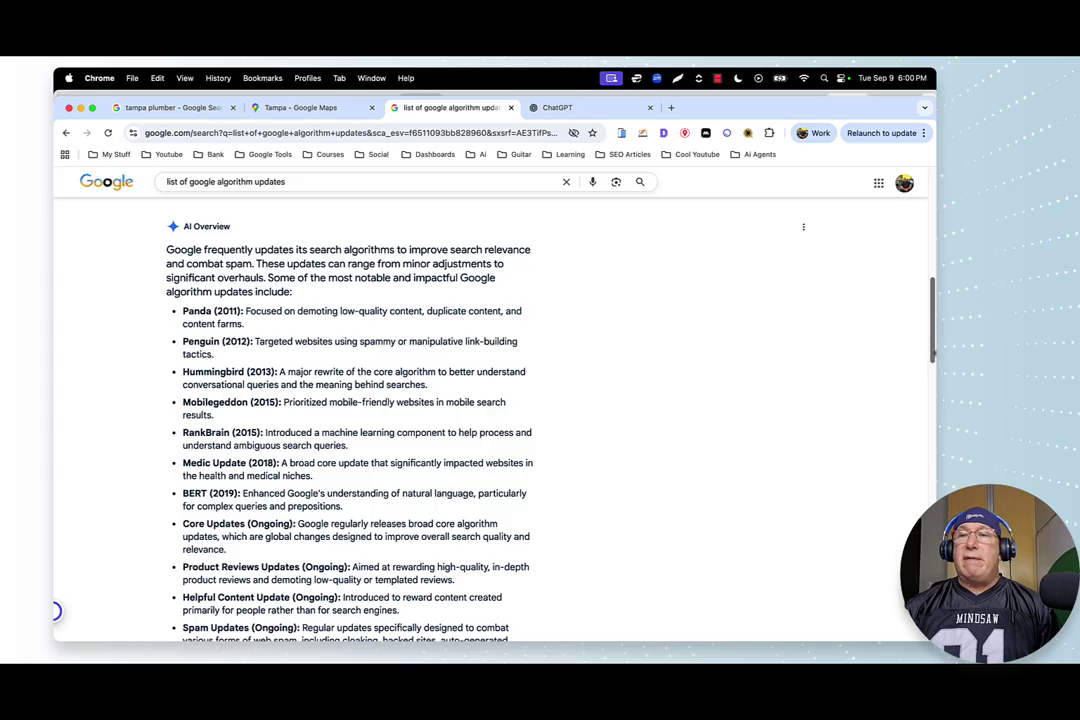
mouse_move(931, 352)
left_mouse_down()
mouse_move(929, 404)
mouse_move(932, 371)
left_mouse_up()
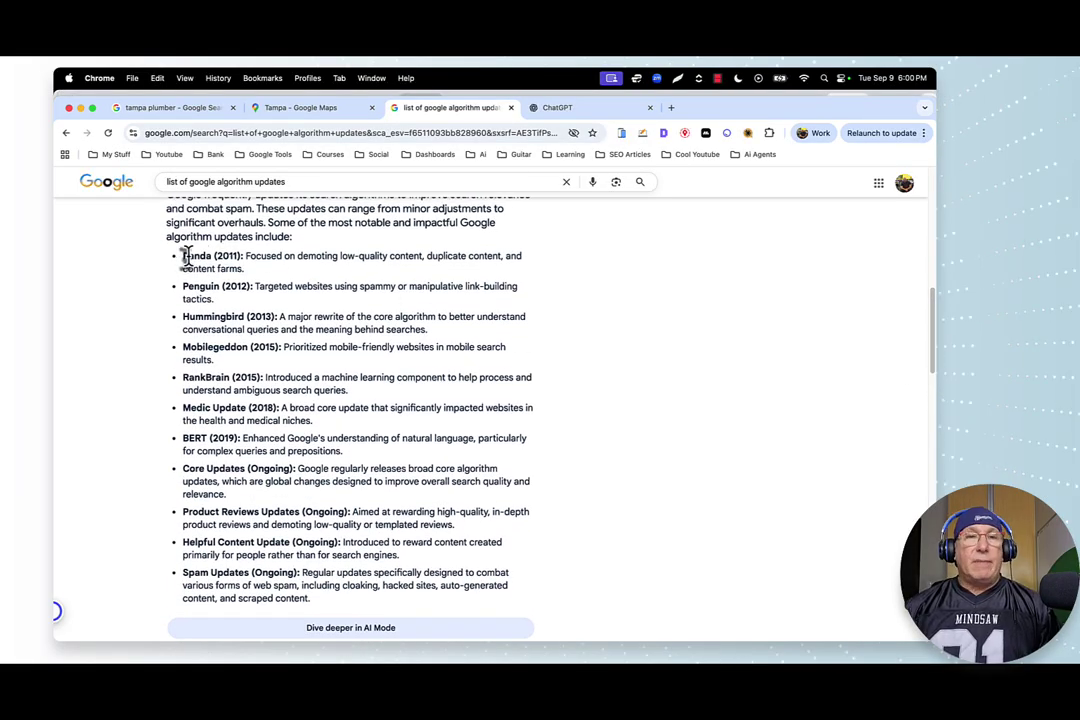
left_click_drag(185, 256, 243, 256)
left_click_drag(192, 287, 253, 288)
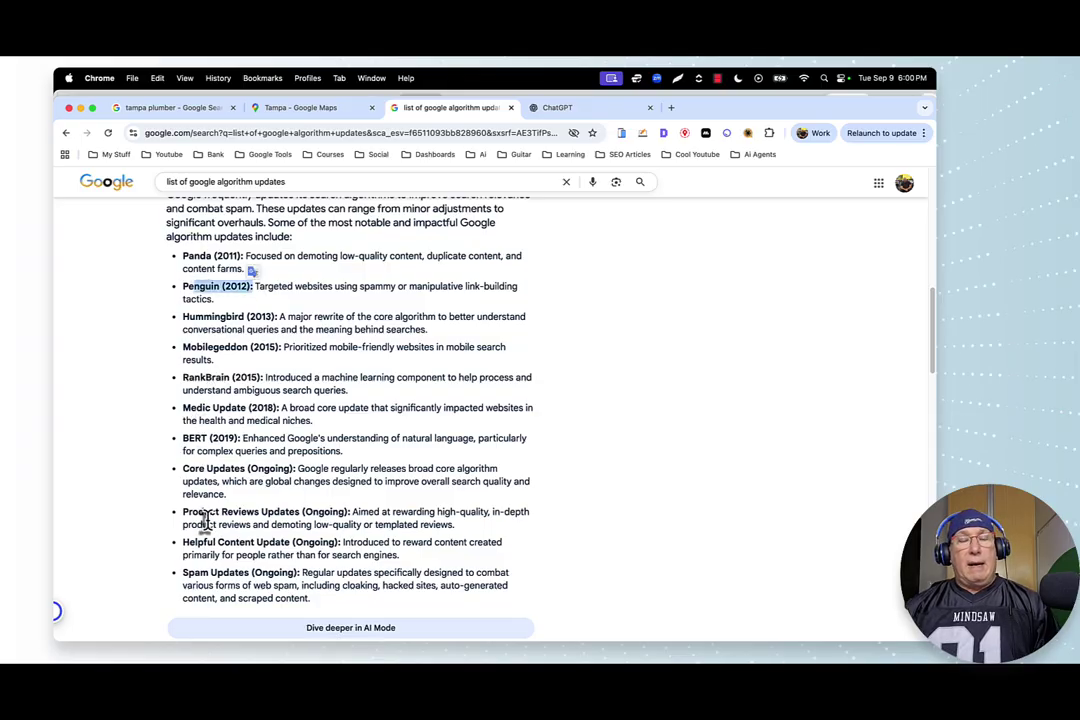
scroll(205, 518, "down", 1)
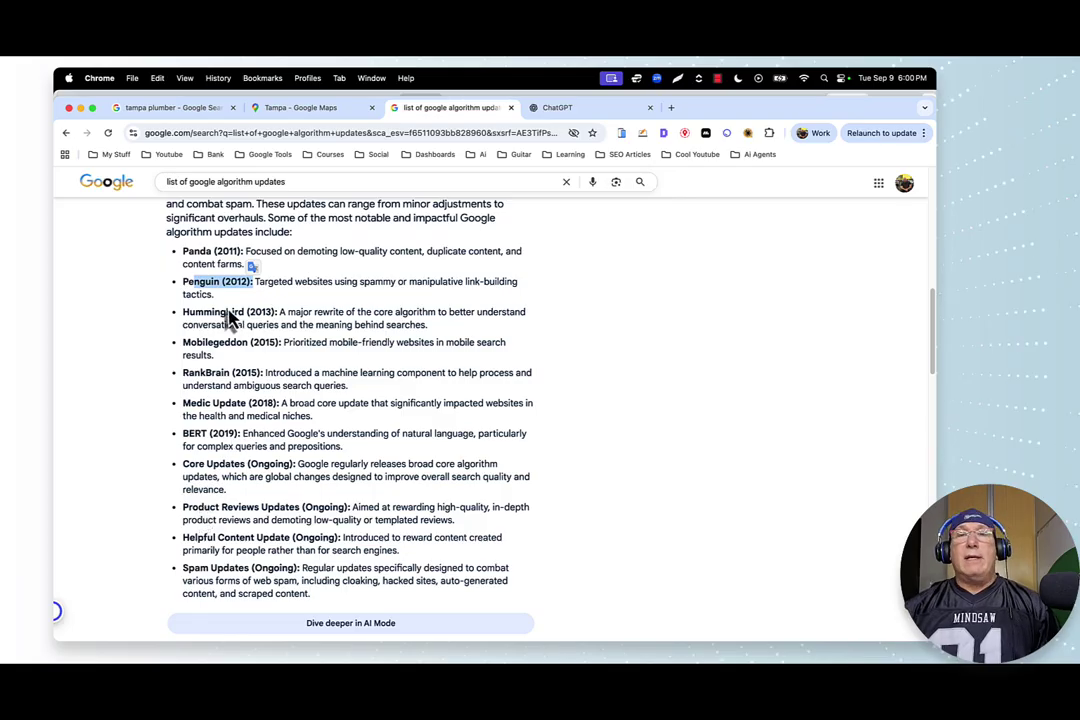
Switch to ChatGPT and open Neighborhood+Keyword GPT from the sidebar's GPT list.
left_click(560, 108)
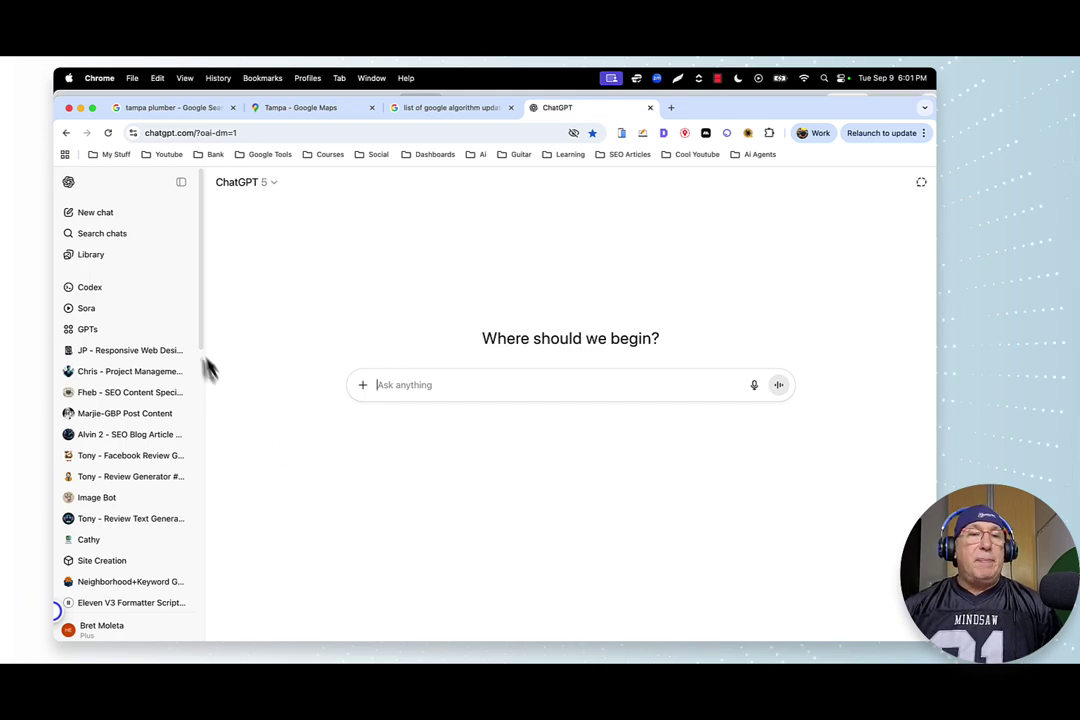
left_click_drag(200, 355, 200, 400)
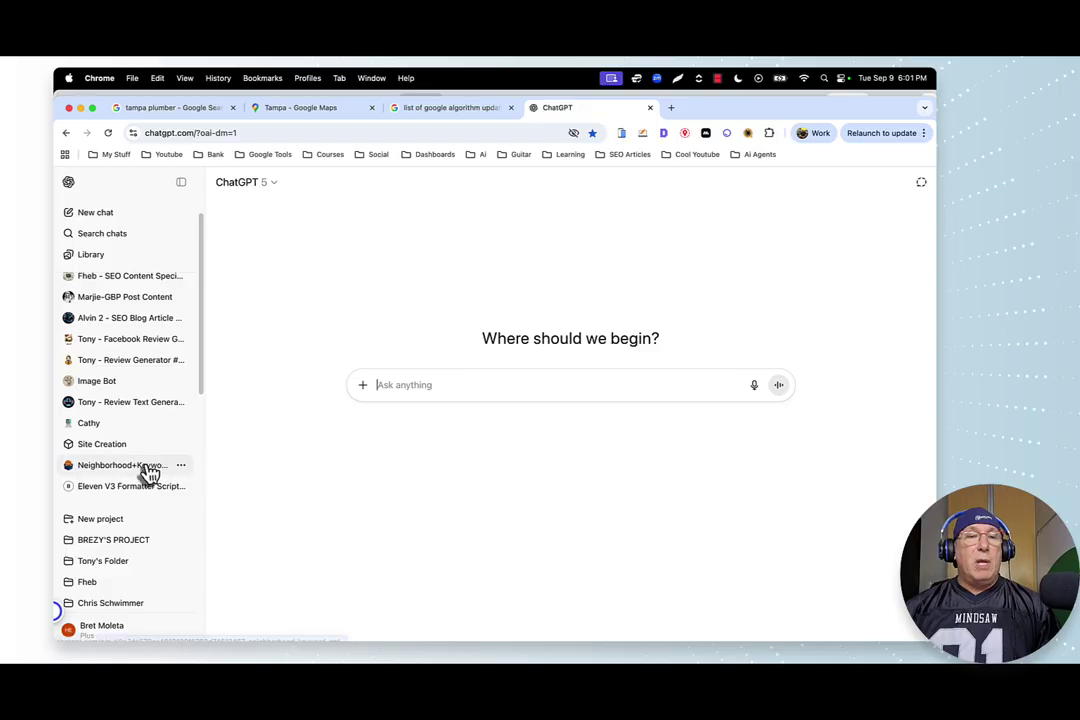
left_click_drag(142, 467, 363, 541)
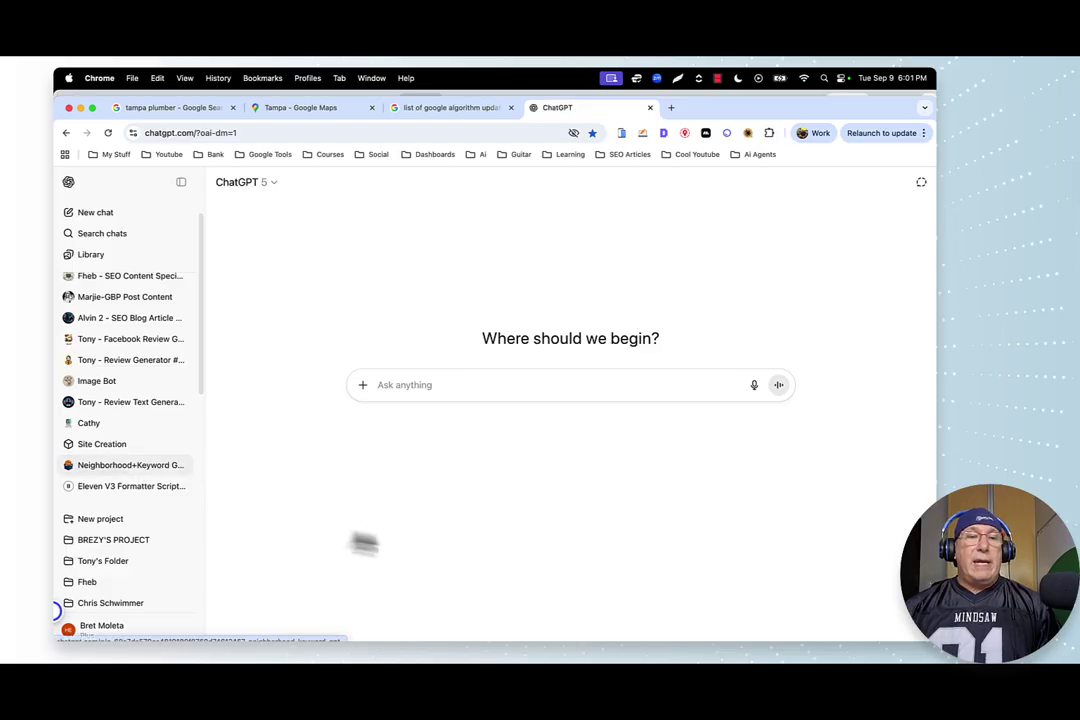
left_click(160, 467)
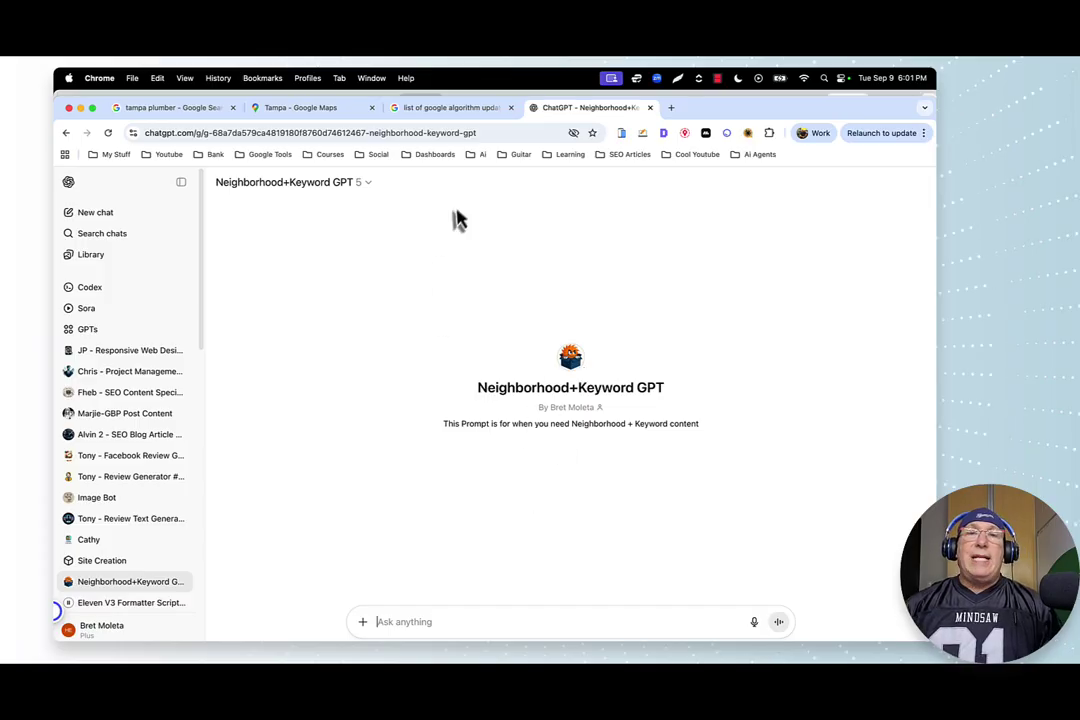
Open the Explore GPTs page listing featured GPTs such as Write For Me and Scholar GPT.
left_click(440, 108)
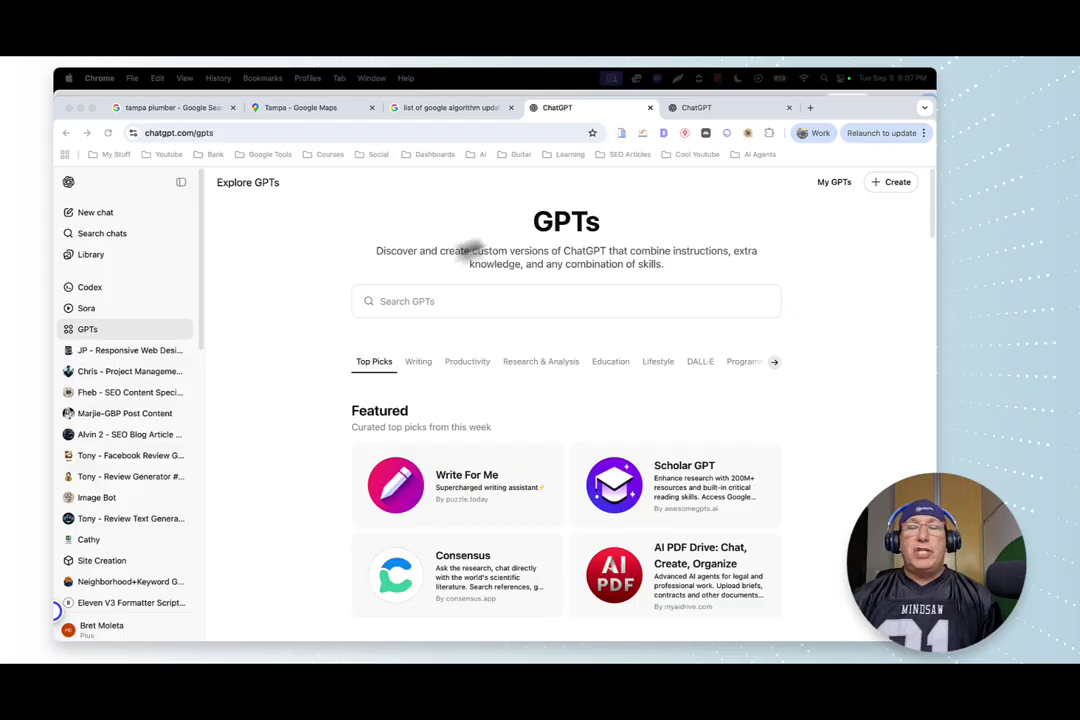
left_click(84, 338)
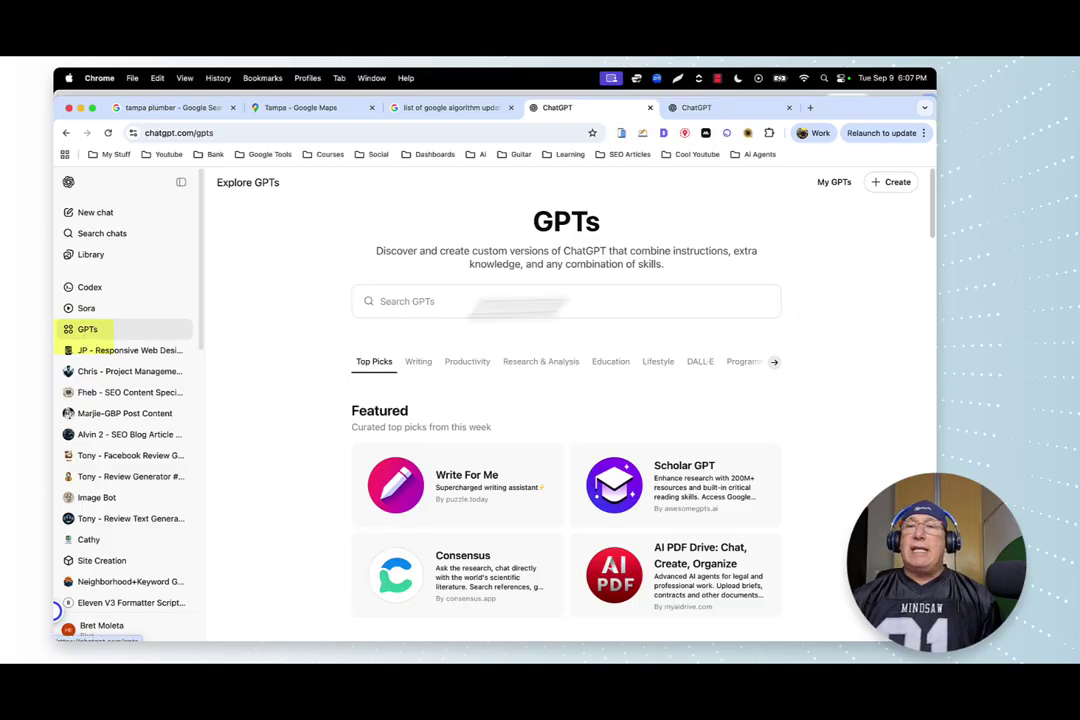
Create a new GPT draft and return to its empty Configure form for name, description and instructions.
left_click(890, 183)
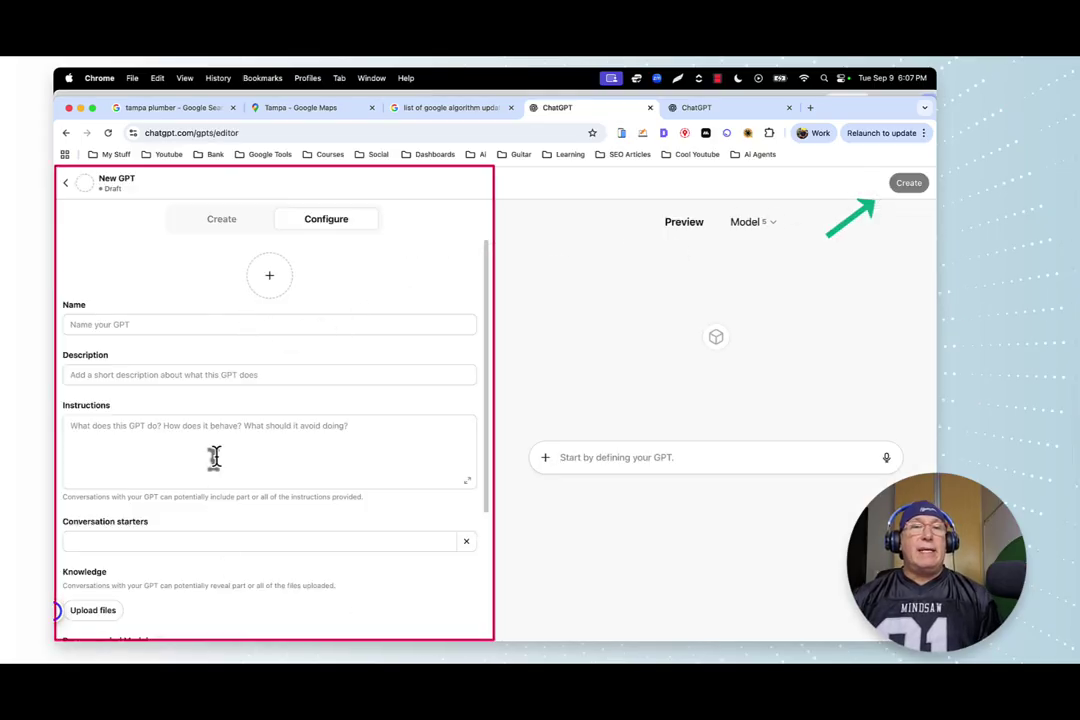
left_click(229, 228)
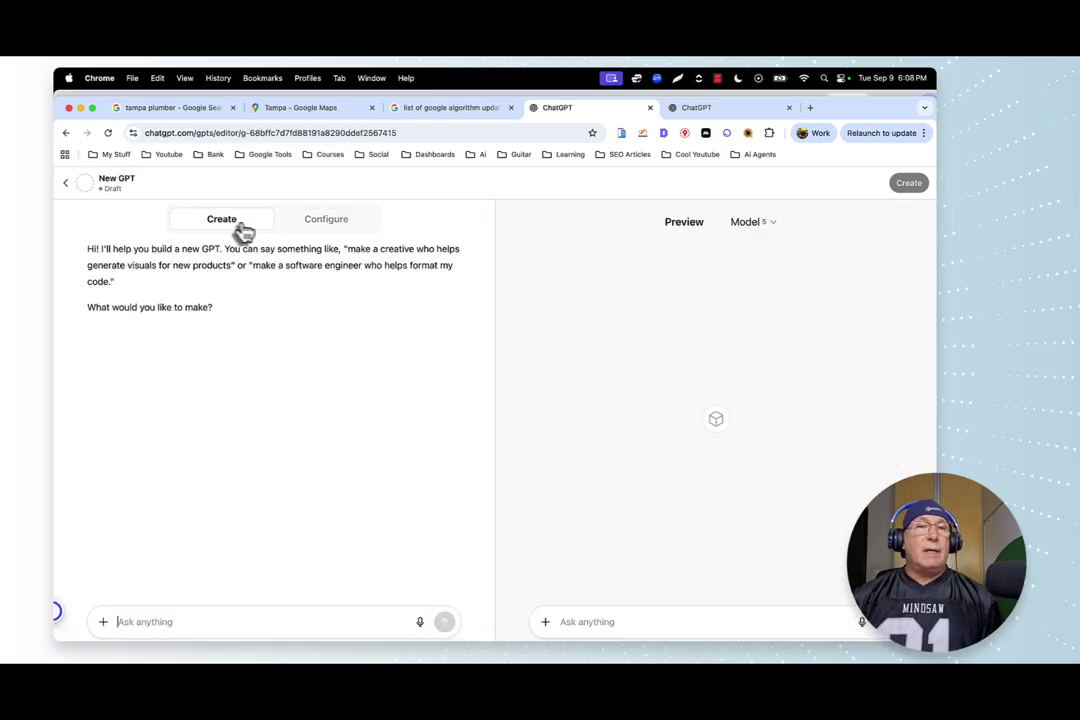
left_click(330, 225)
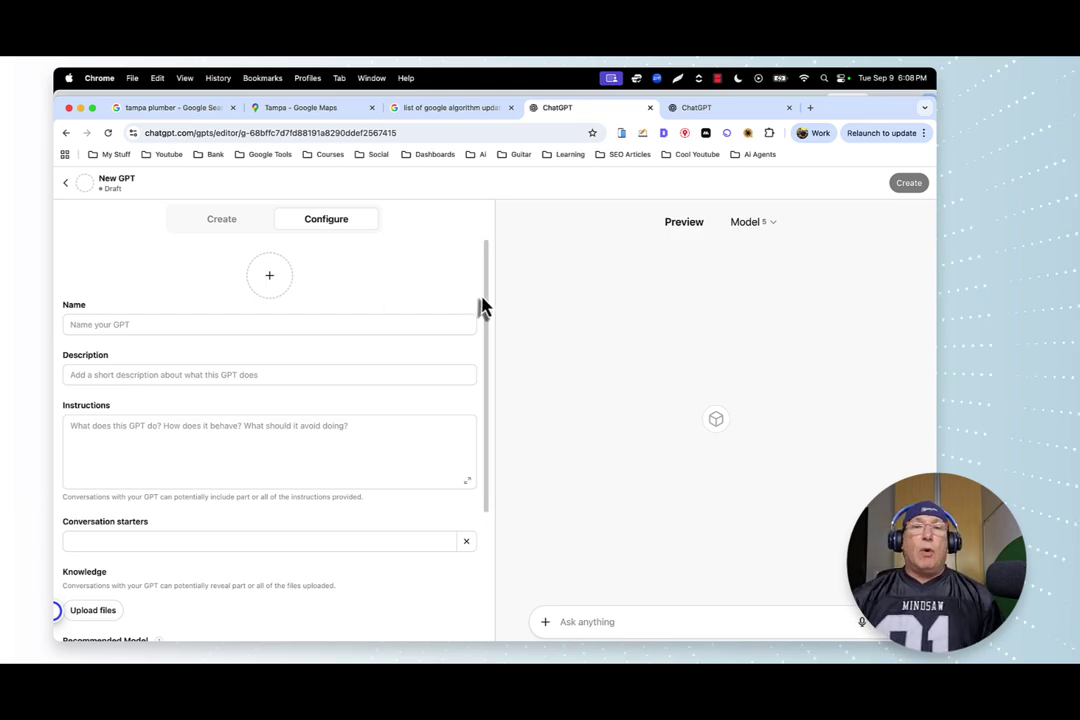
left_click_drag(485, 300, 477, 372)
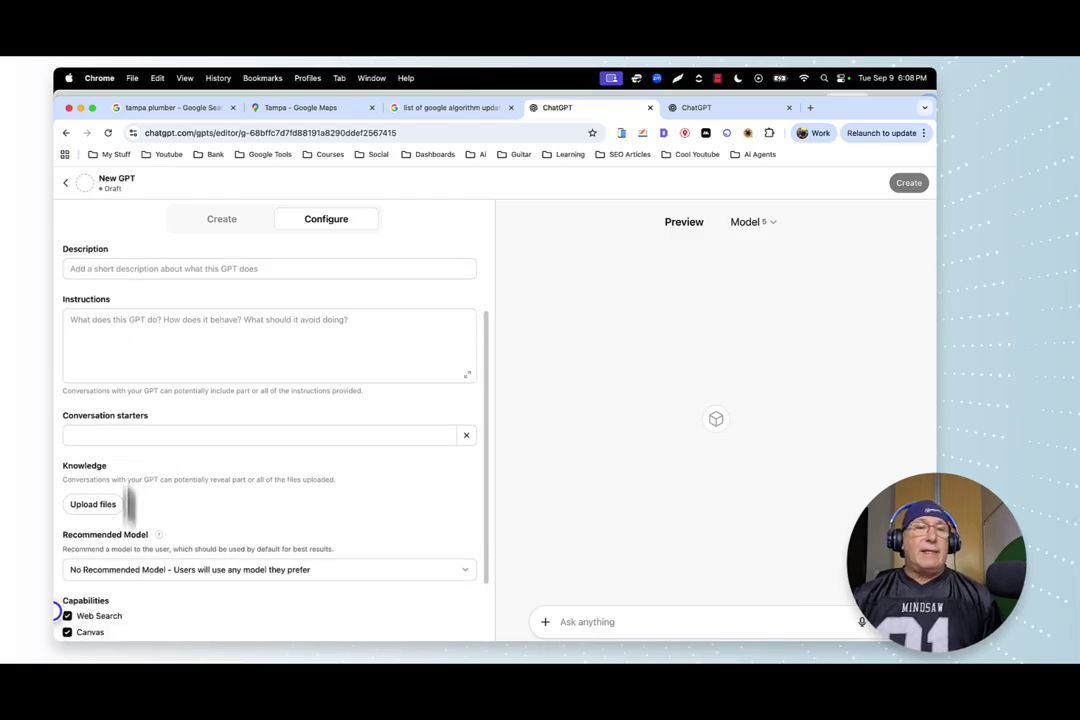
On the second ChatGPT tab, go back to the Neighborhood+Keyword GPT chat page and show its options menu.
left_click(699, 112)
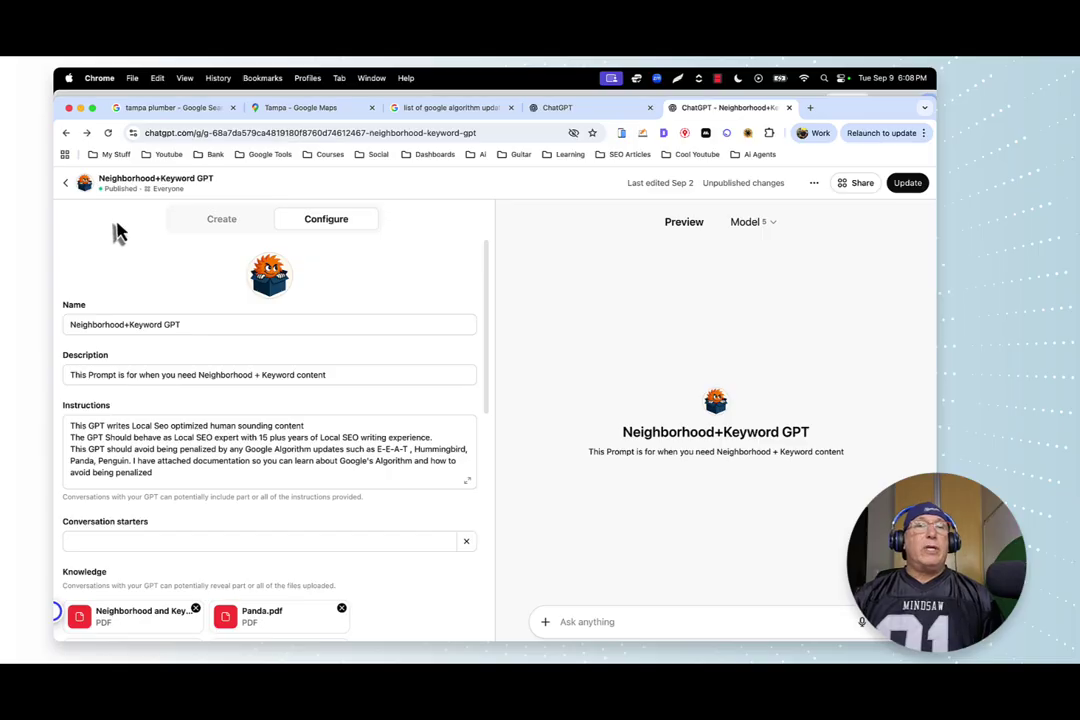
left_click(66, 183)
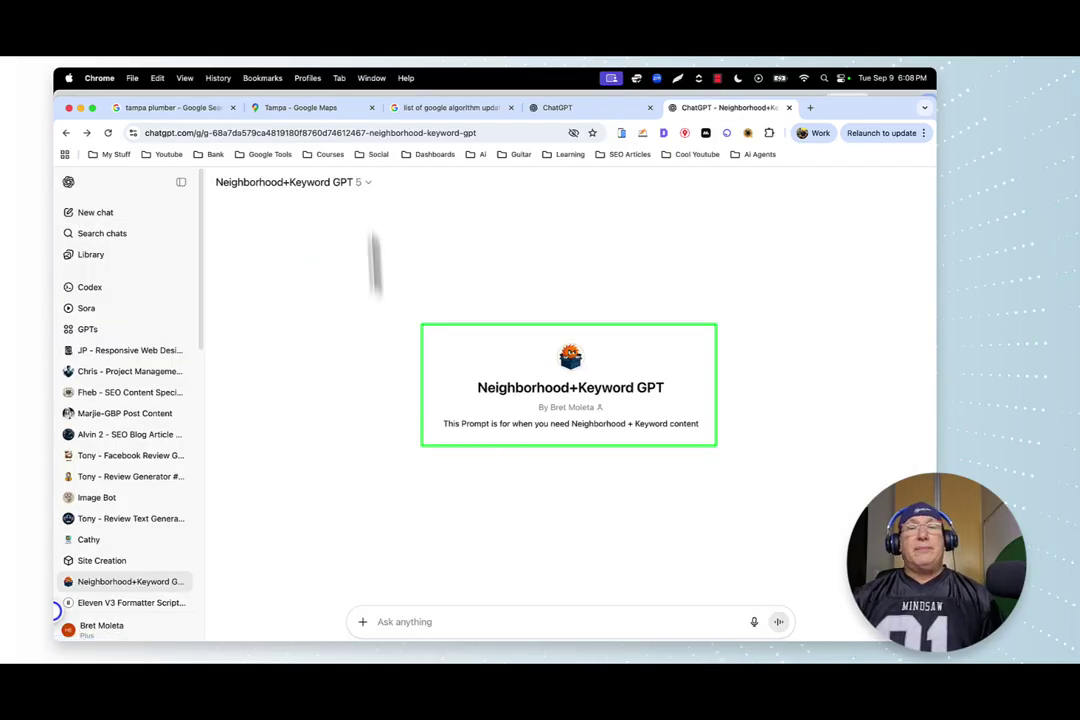
left_click(368, 188)
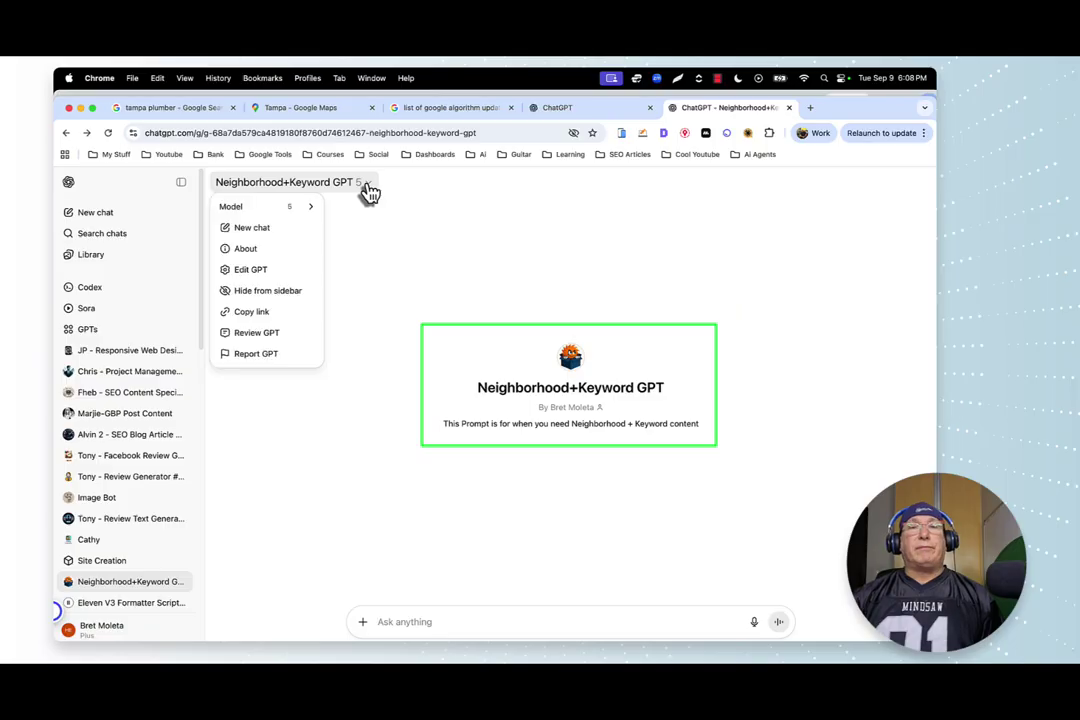
Edit the Neighborhood+Keyword GPT and review its Instructions and knowledge PDFs like Hummingbird.pdf and Spam Update.pdf.
left_click(252, 272)
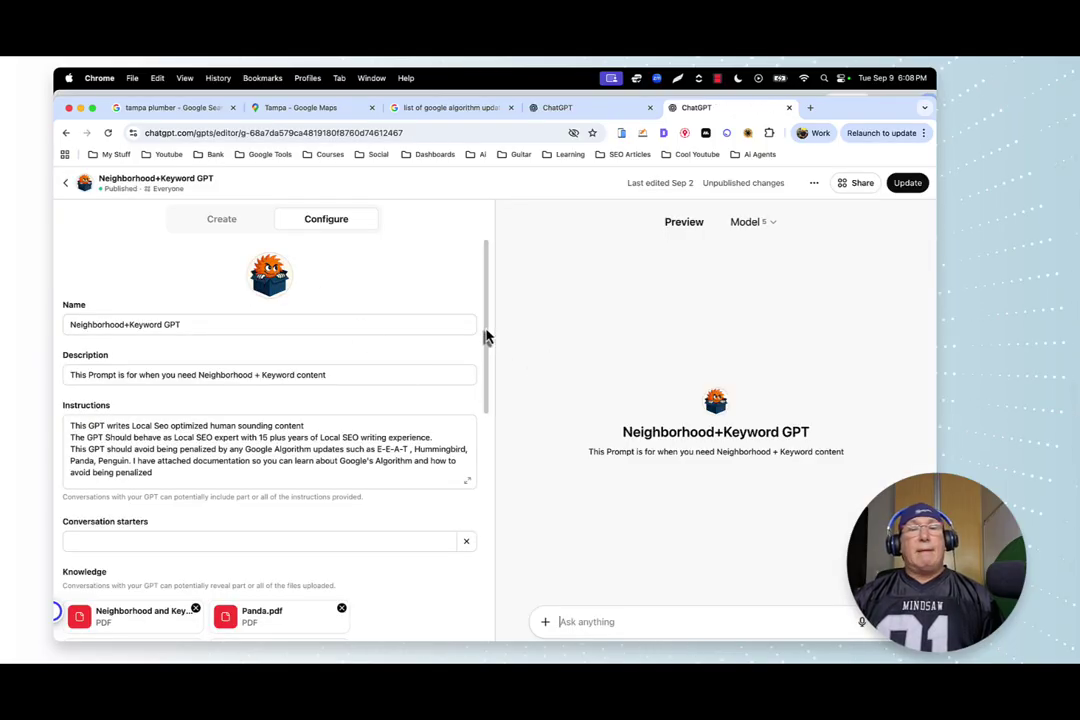
left_click_drag(487, 340, 487, 360)
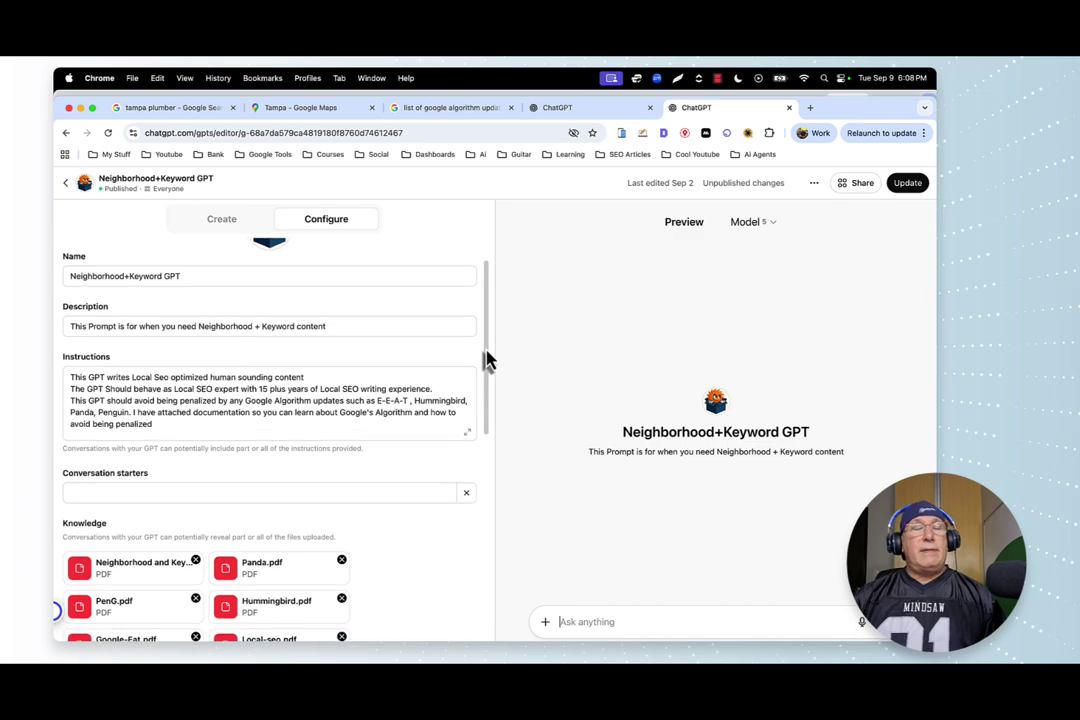
scroll(486, 360, "up", 1)
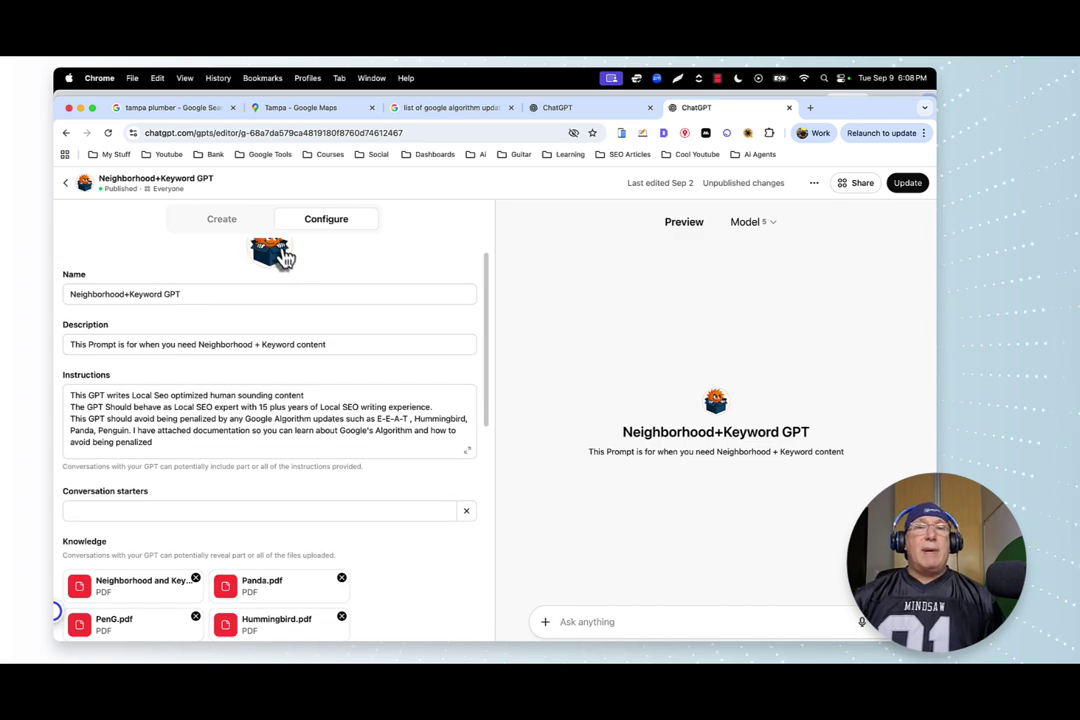
left_click_drag(487, 310, 487, 338)
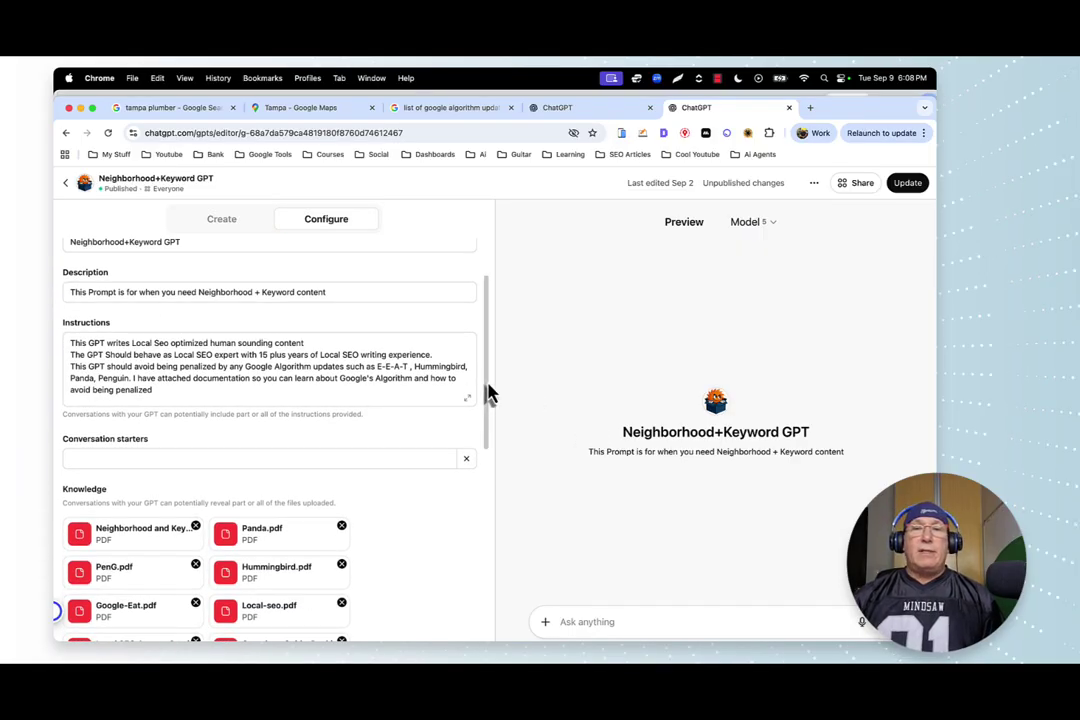
left_click_drag(489, 393, 470, 471)
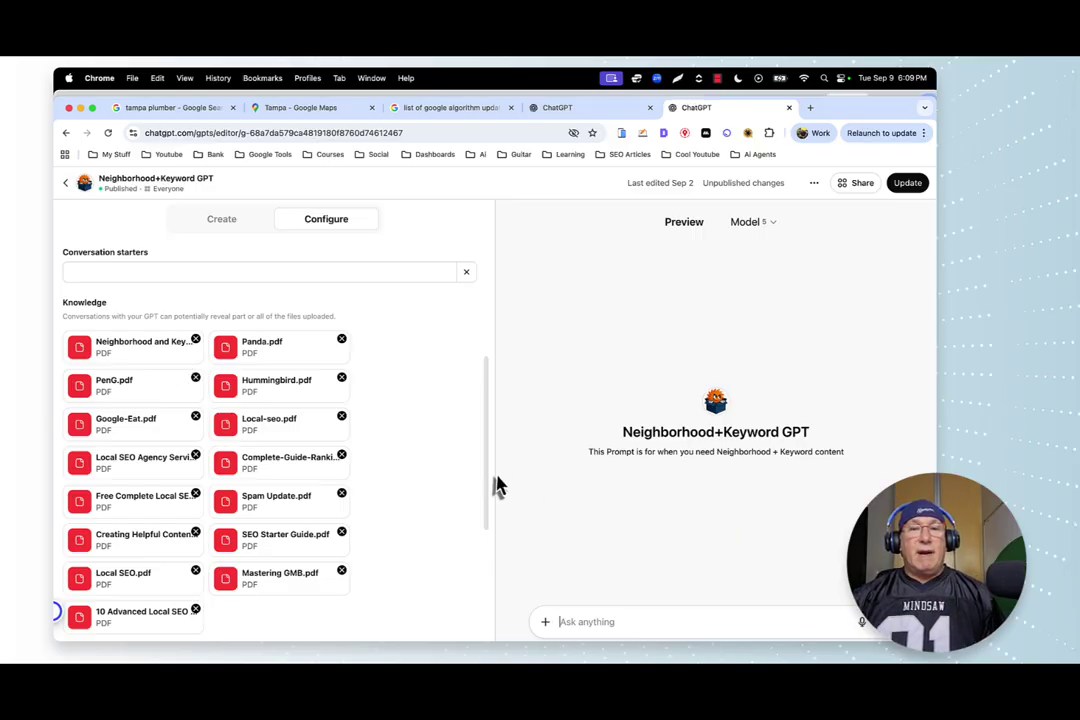
left_click_drag(488, 483, 488, 527)
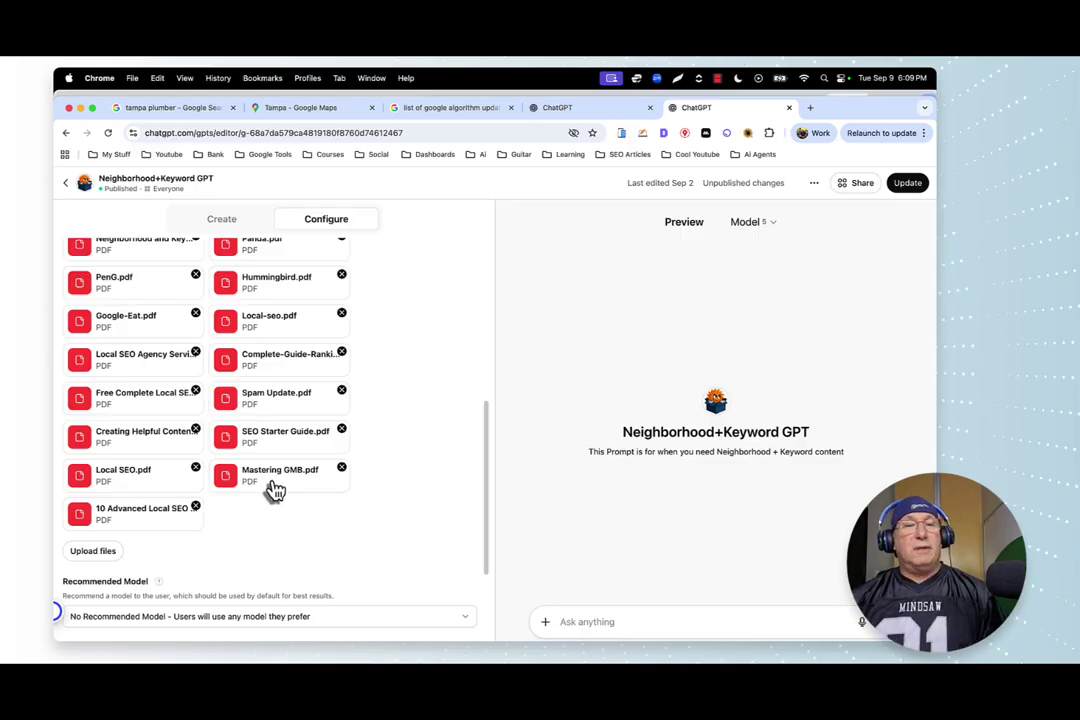
left_click(160, 518)
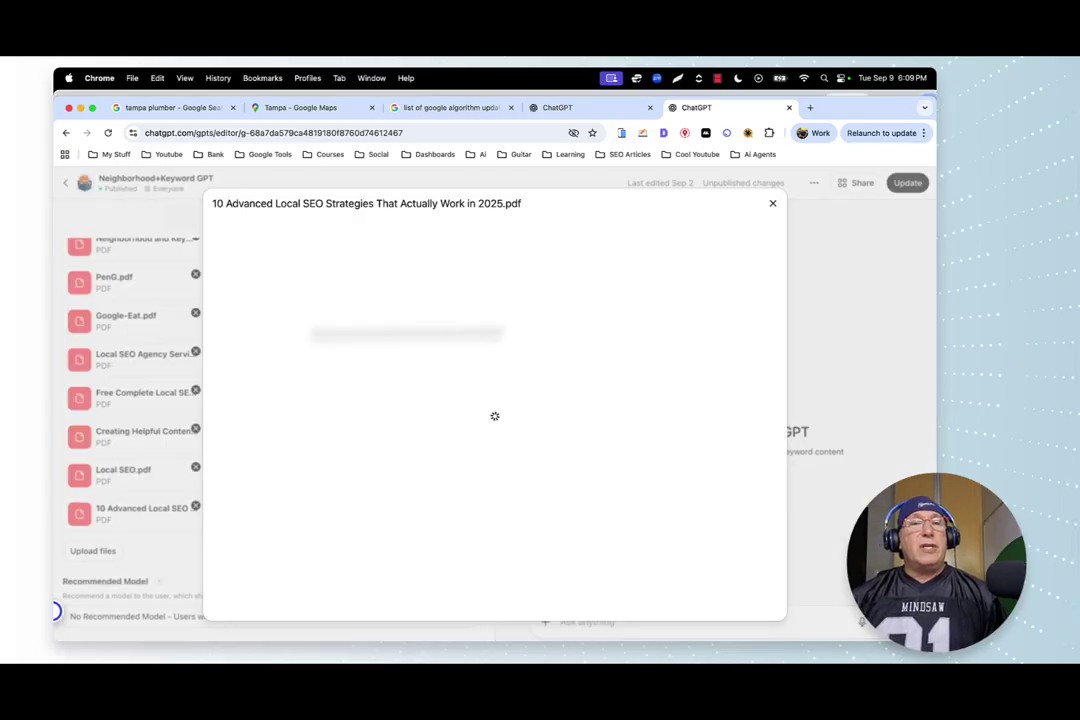
left_click(772, 204)
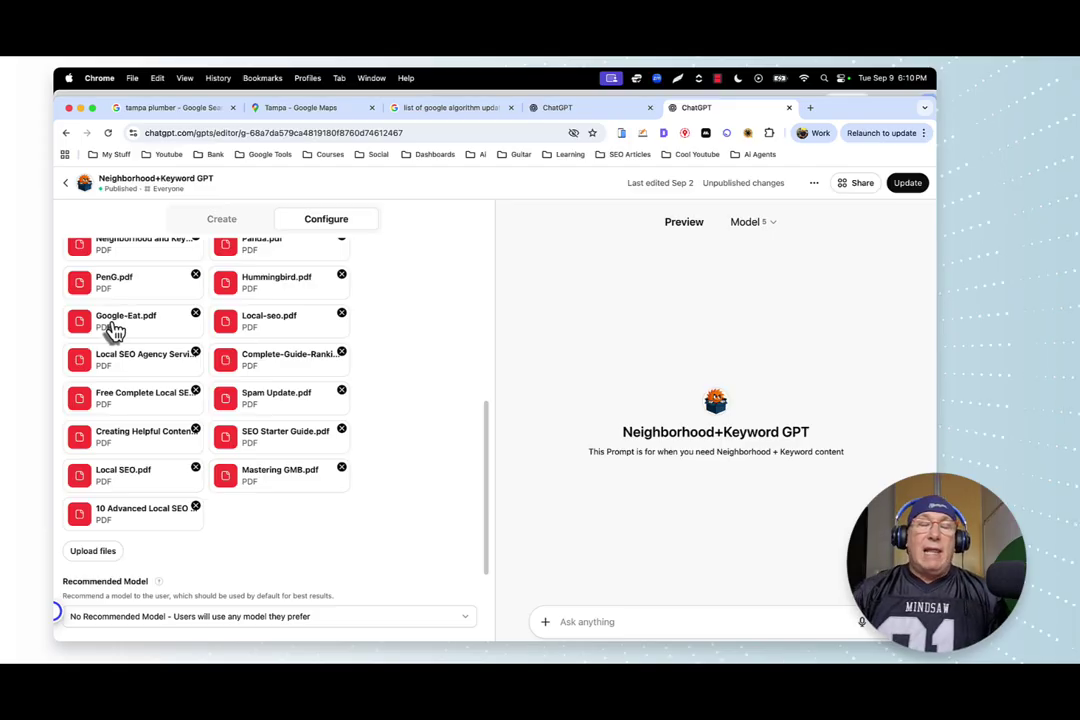
Return to the Neighborhood+Keyword GPT chat page and open a new blank Chrome tab.
left_click(66, 187)
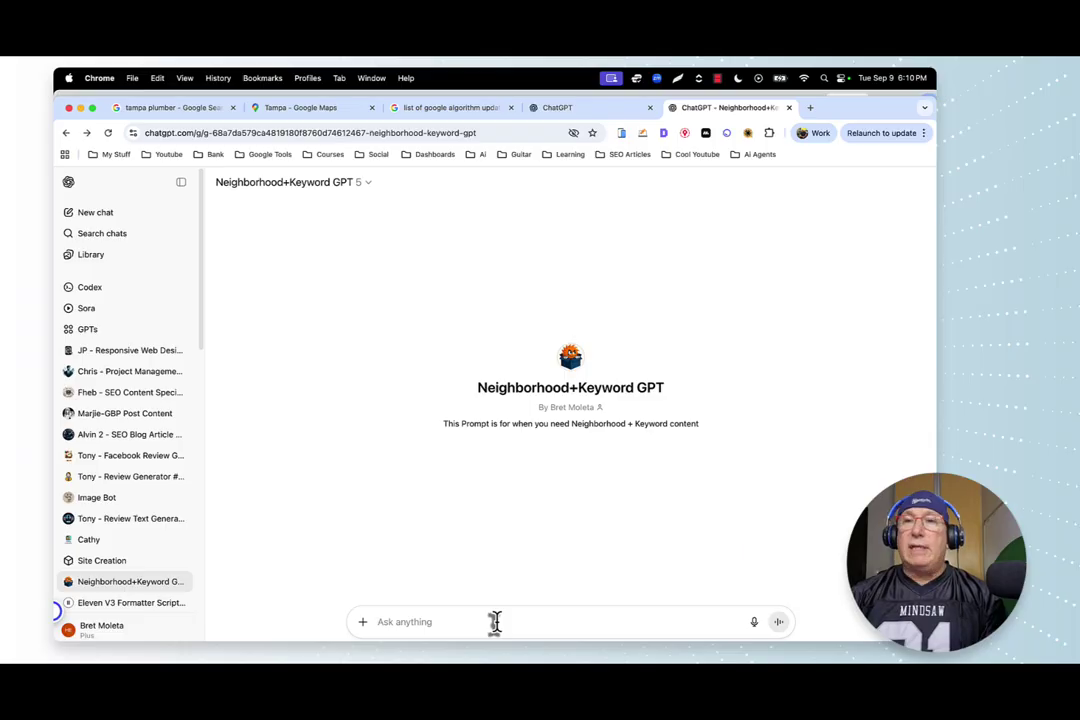
left_click(810, 108)
Launch a new Claude chat from the Ai > Language Models bookmarks folder.
left_click(478, 155)
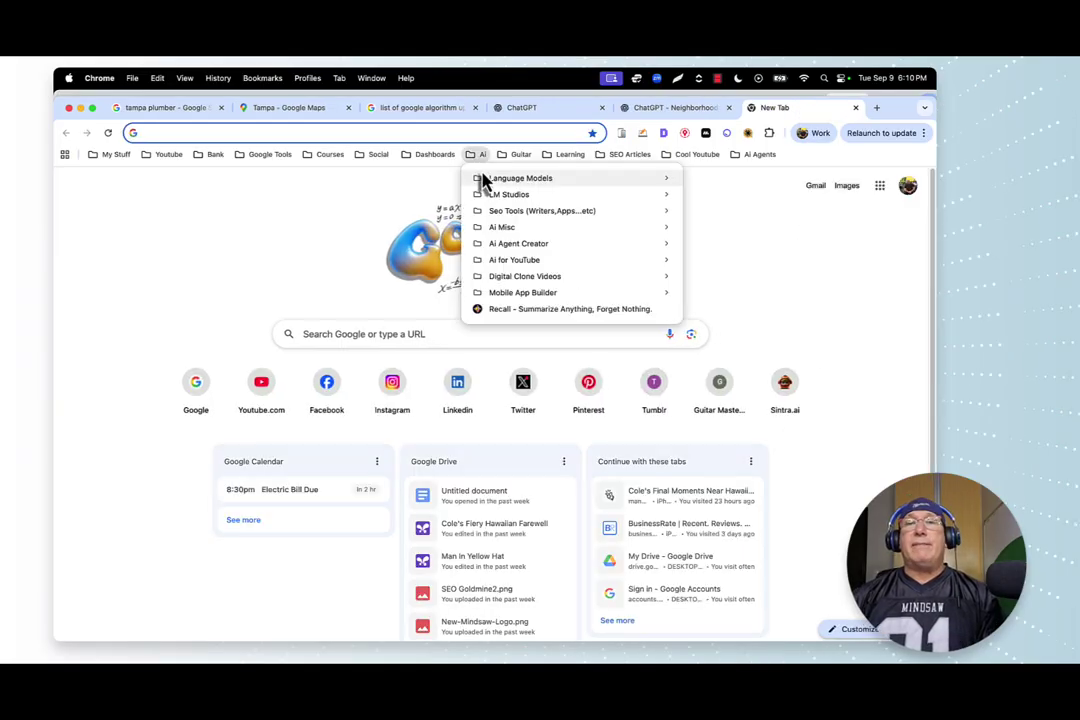
mouse_move(489, 181)
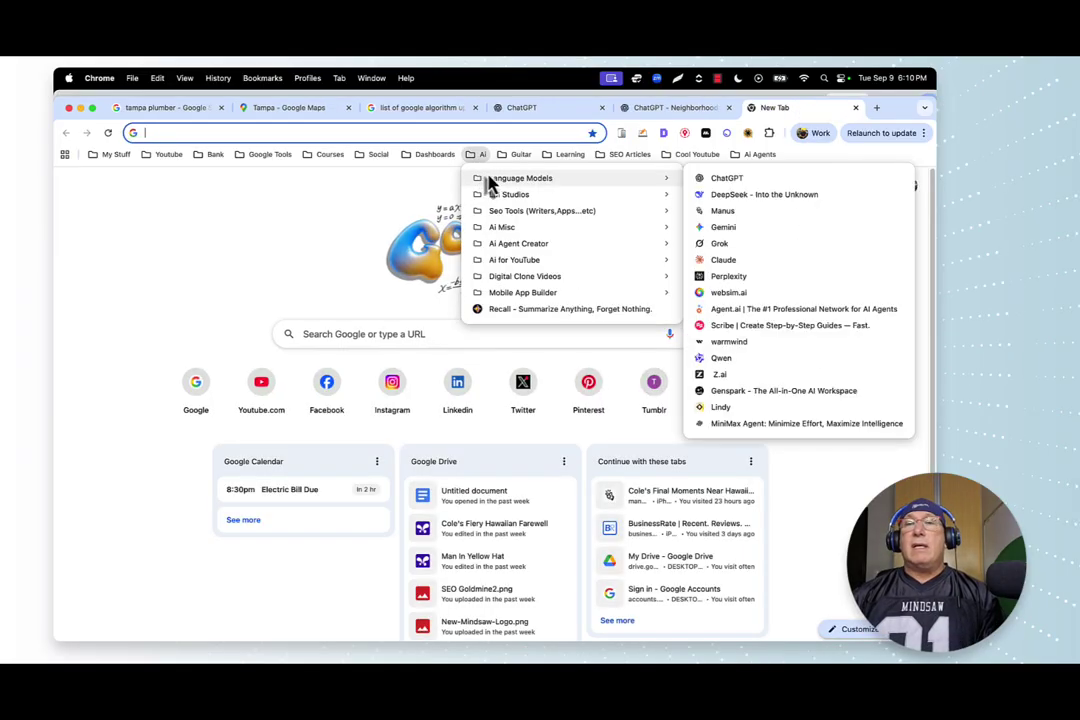
left_click(723, 260)
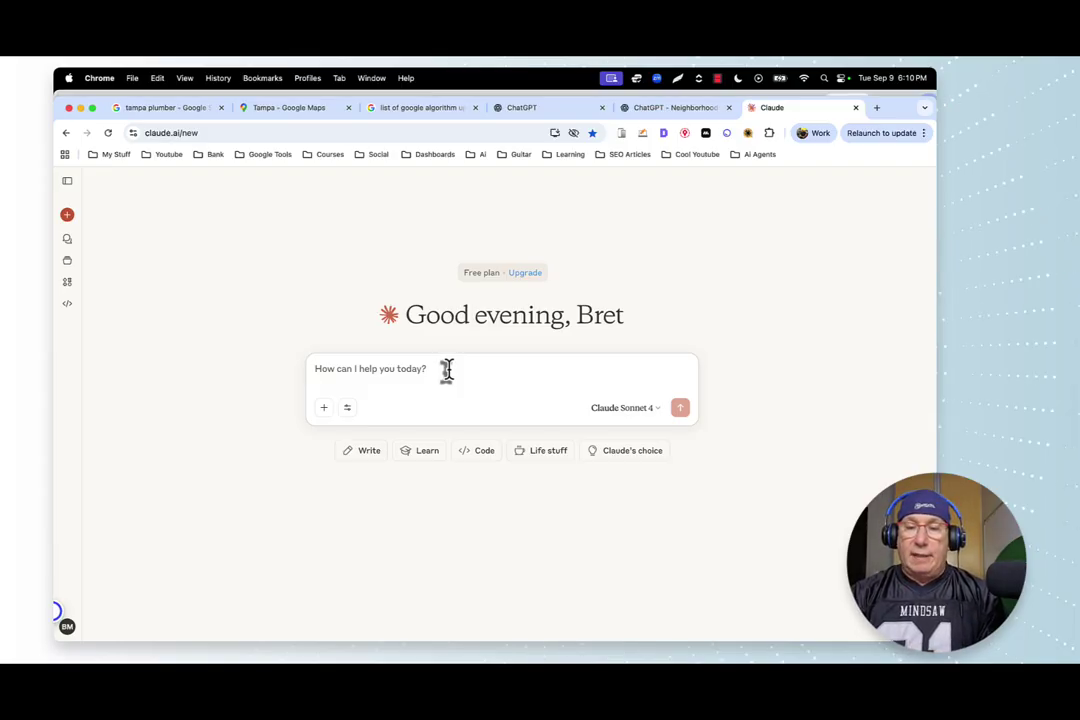
Ask Claude for a blog prompt about a Tampa Heights 24/7 emergency plumber with 10 trucks, one-hour arrival and reasonable prices, correcting the misspelling to 'Reasonable'.
type("I ne")
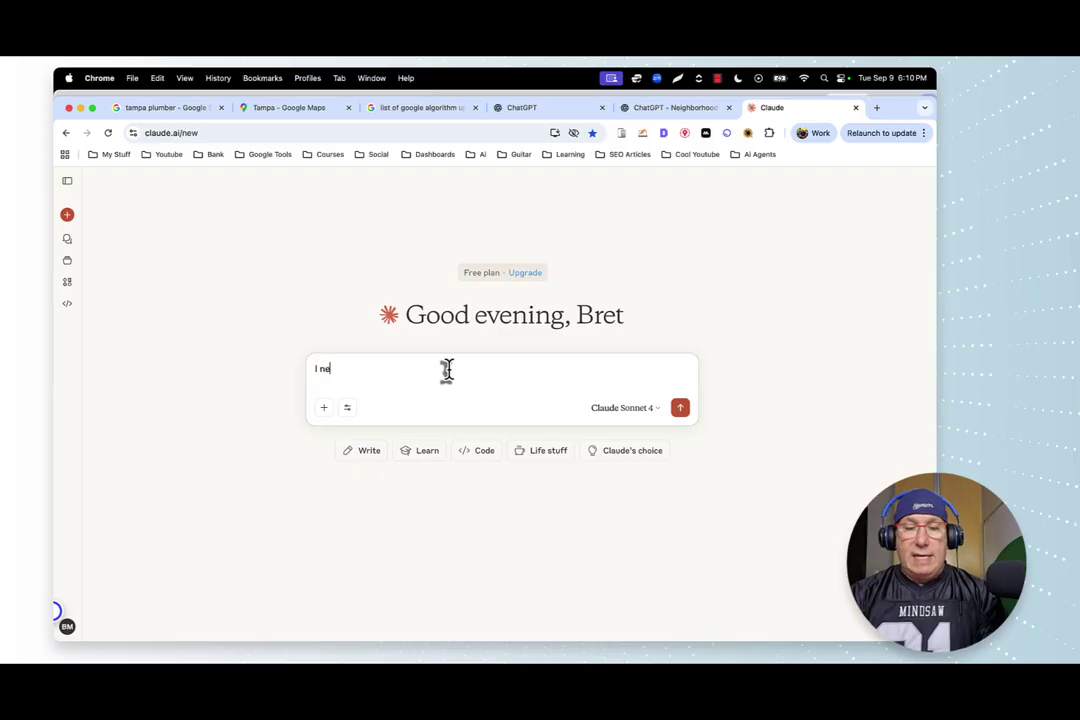
type("ed a prompt")
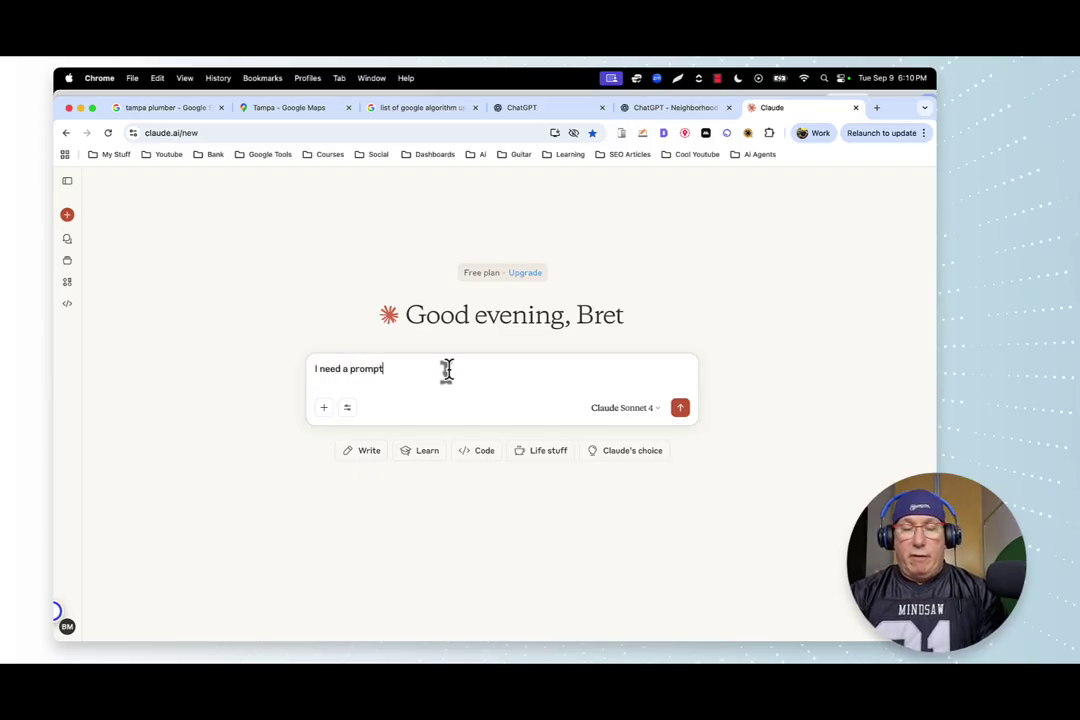
type(" for a")
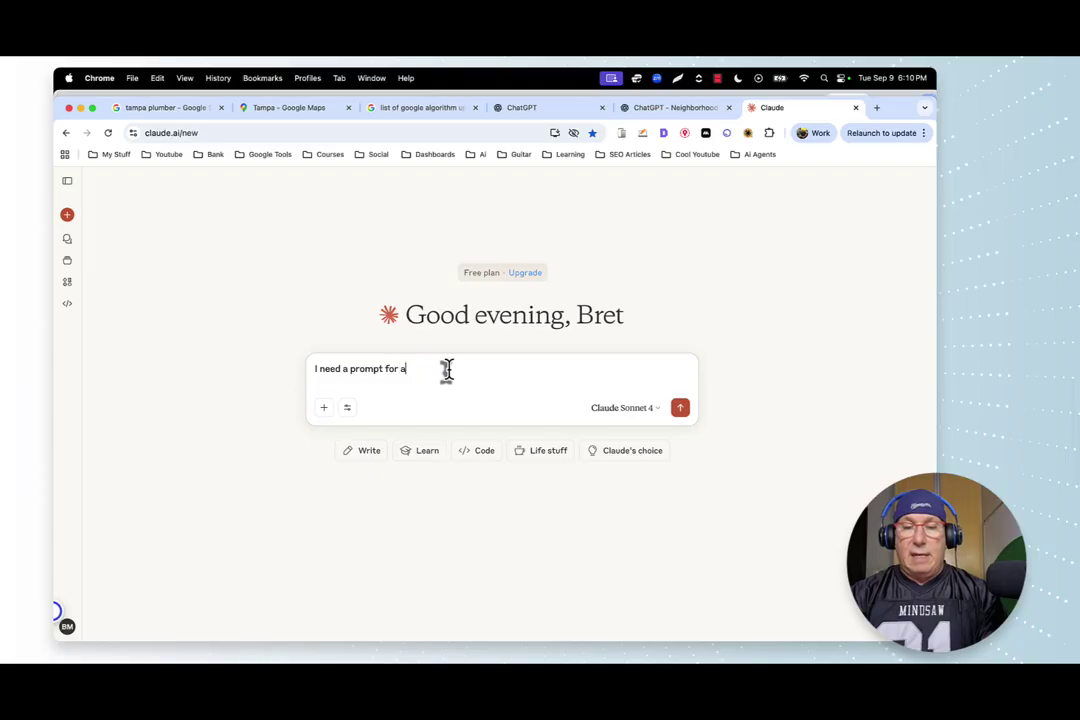
type(" Blo")
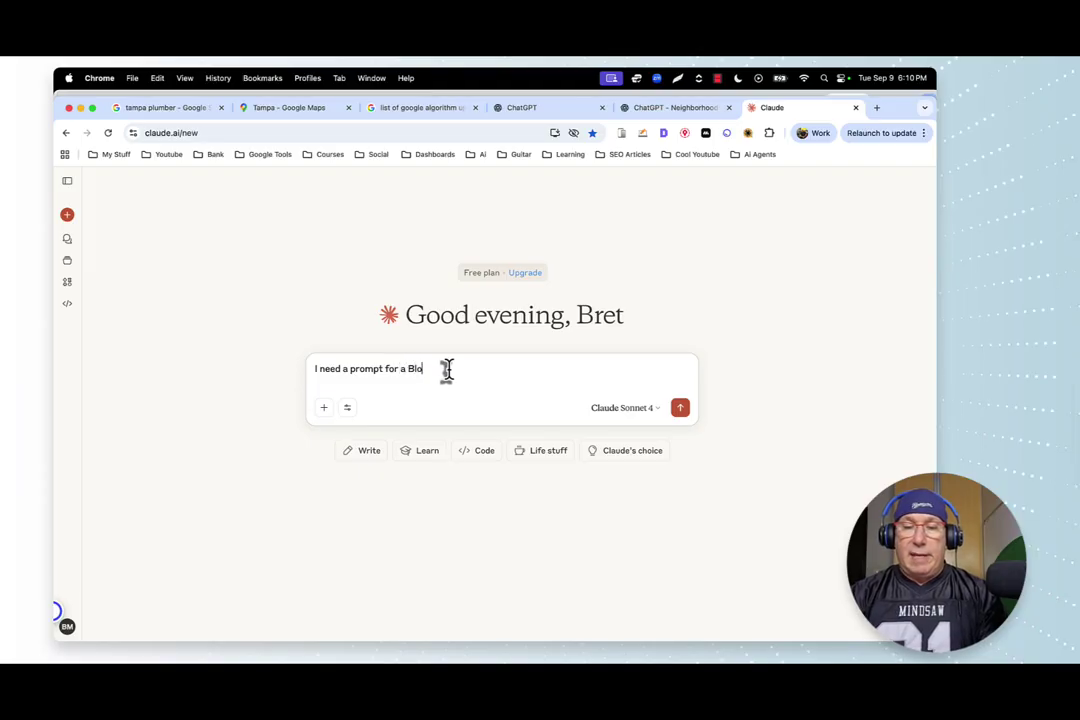
type("g for")
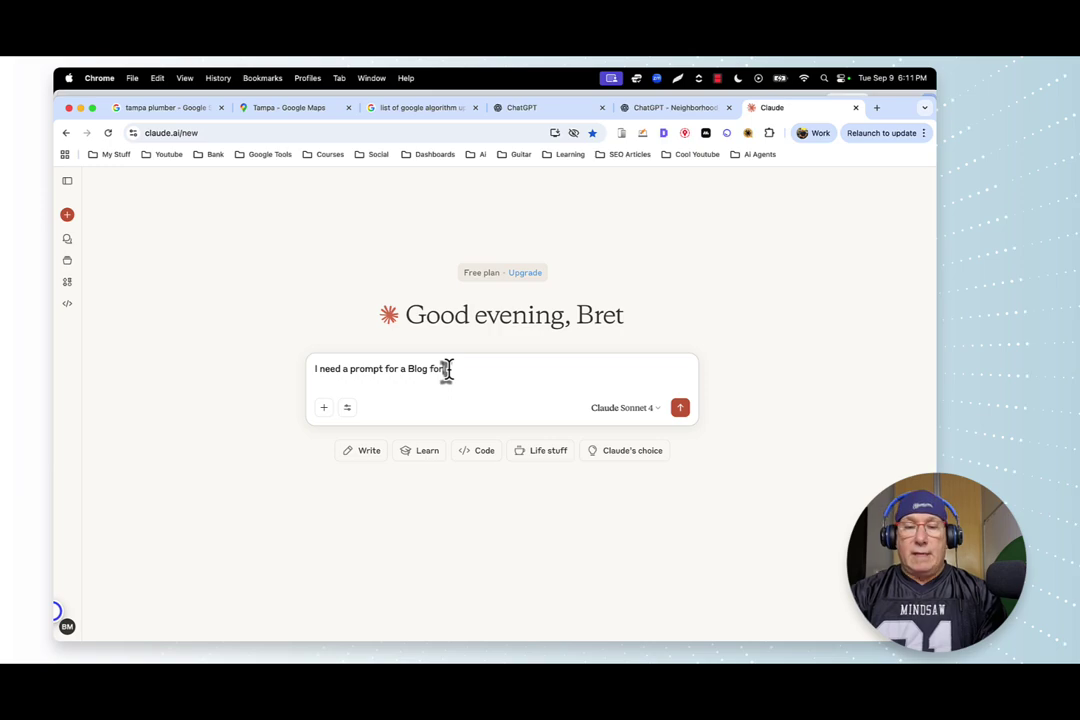
type(" Tamp")
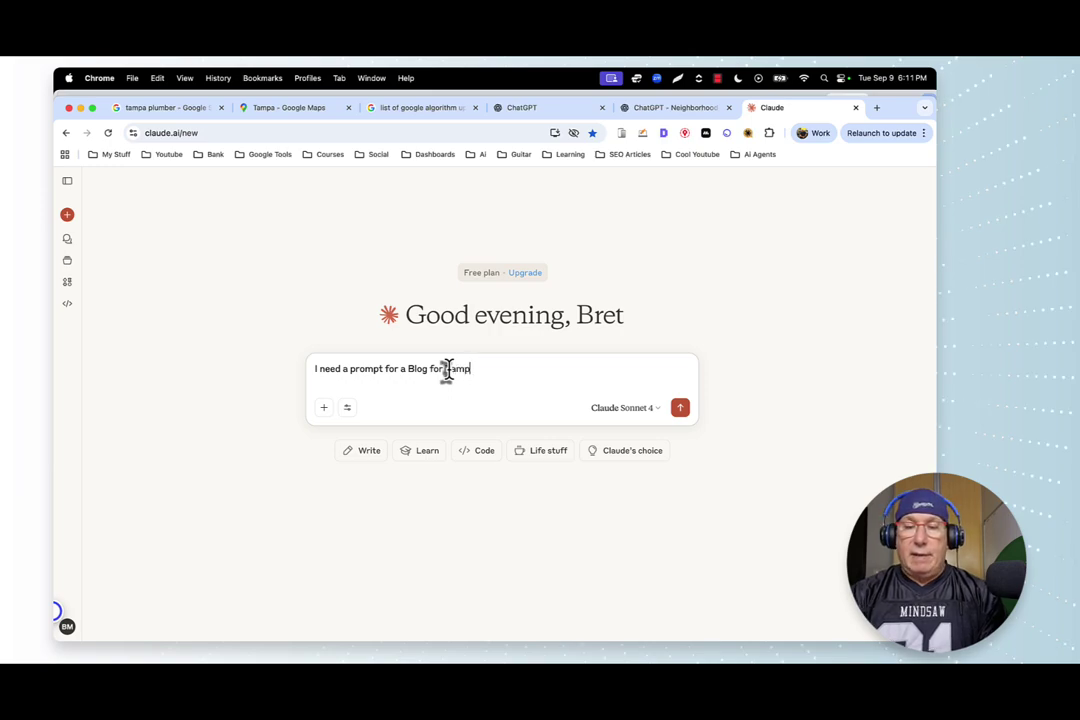
type("a Hei")
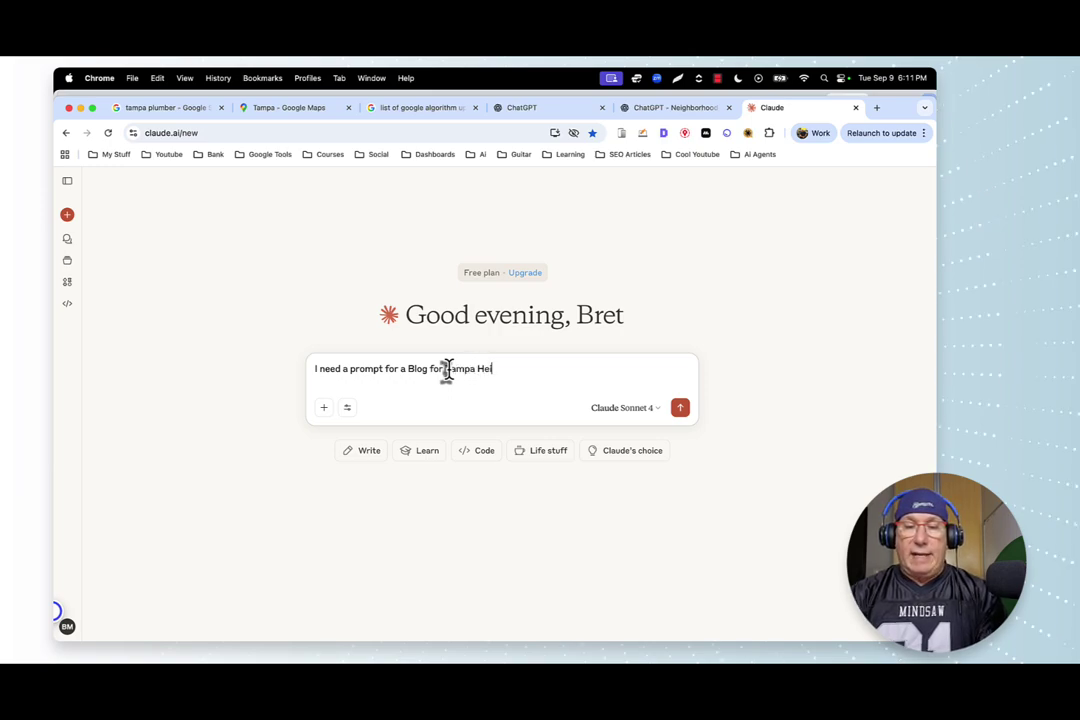
type("ghts eme")
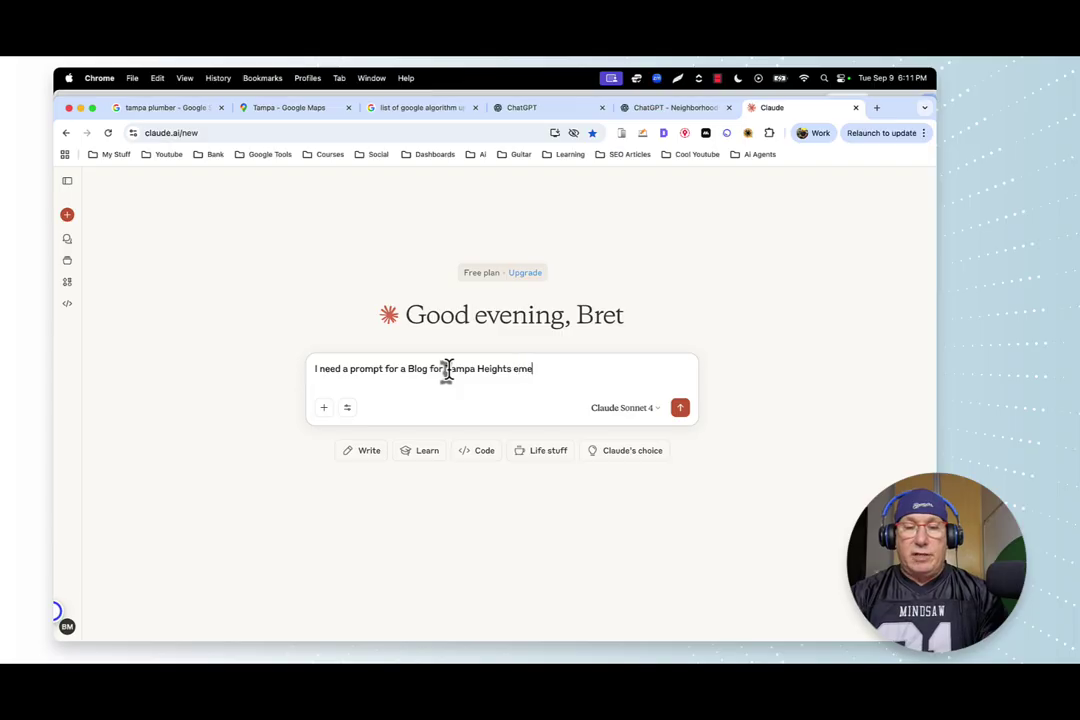
type("rgency")
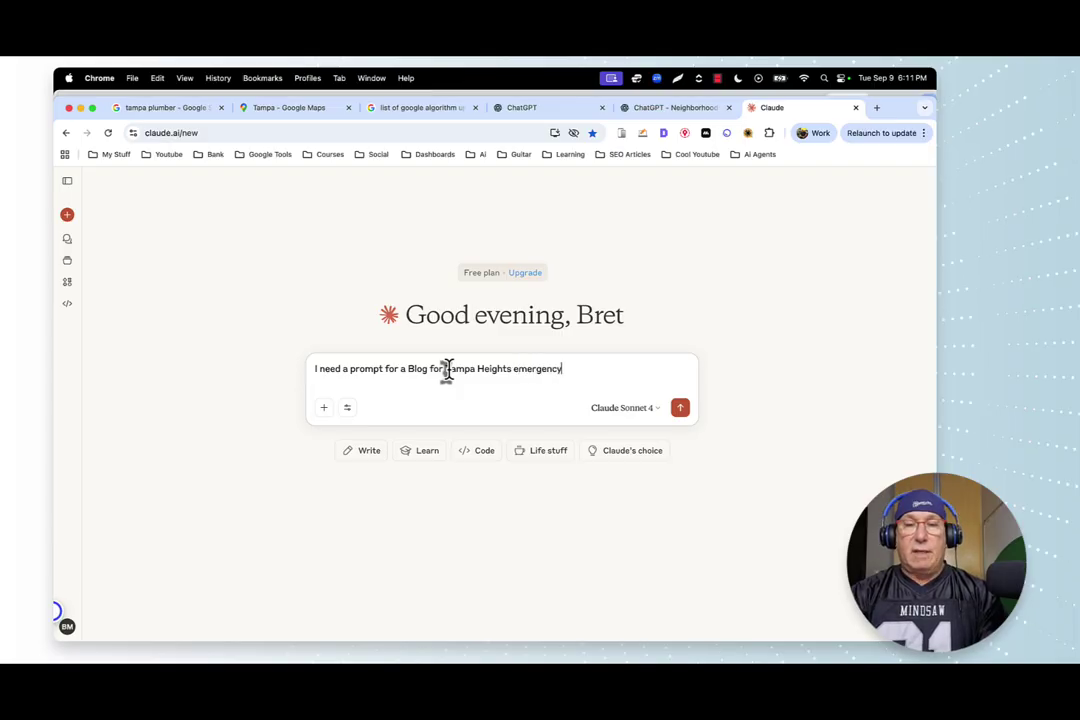
type(" 2")
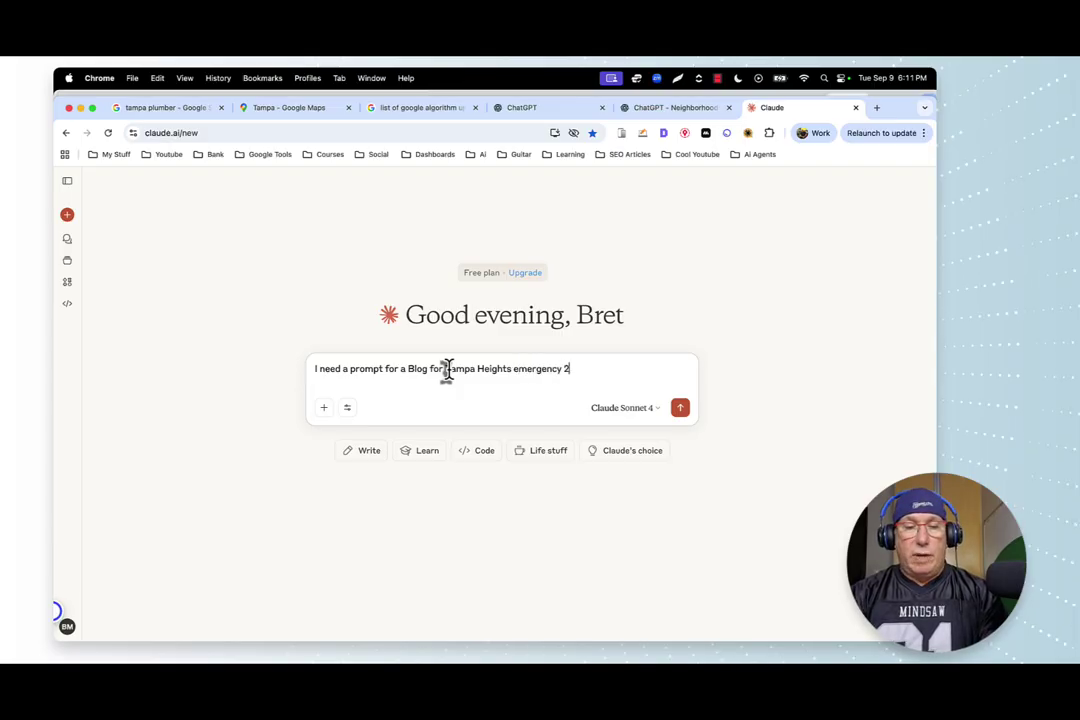
type("4/7")
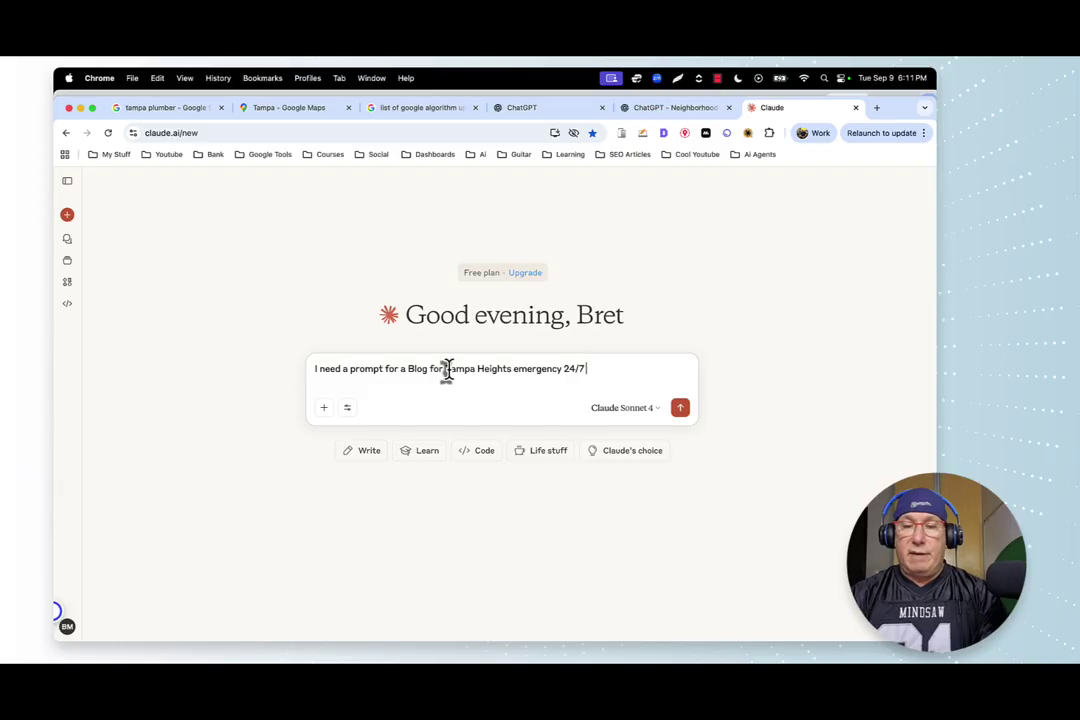
type(" plumber")
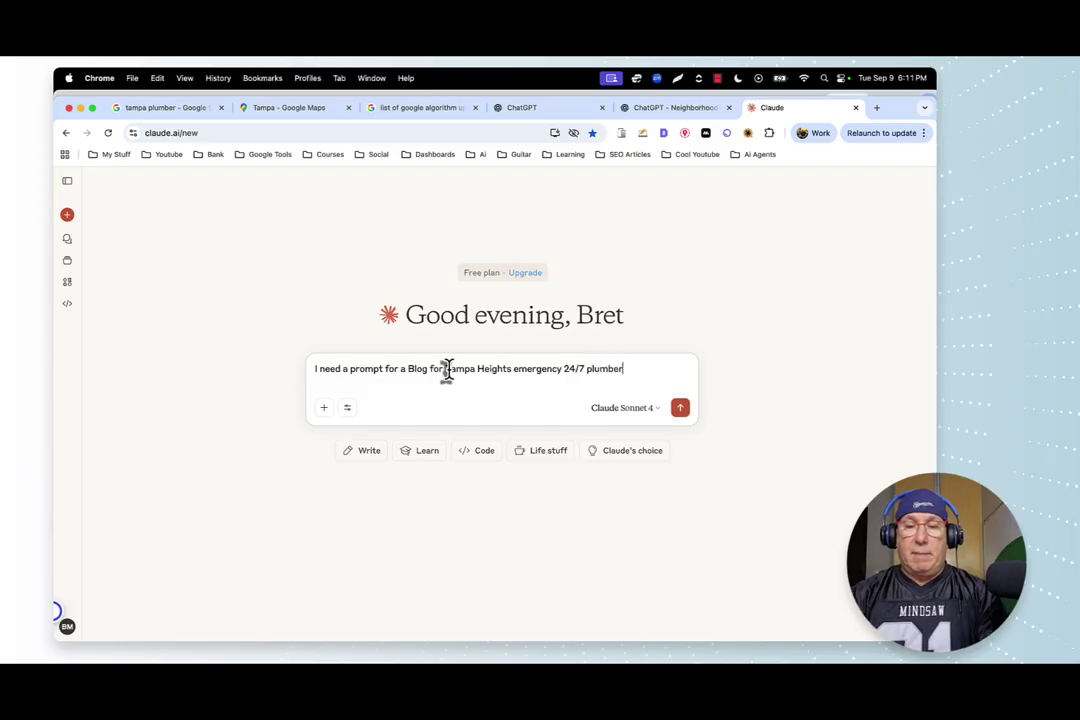
type(". We ha")
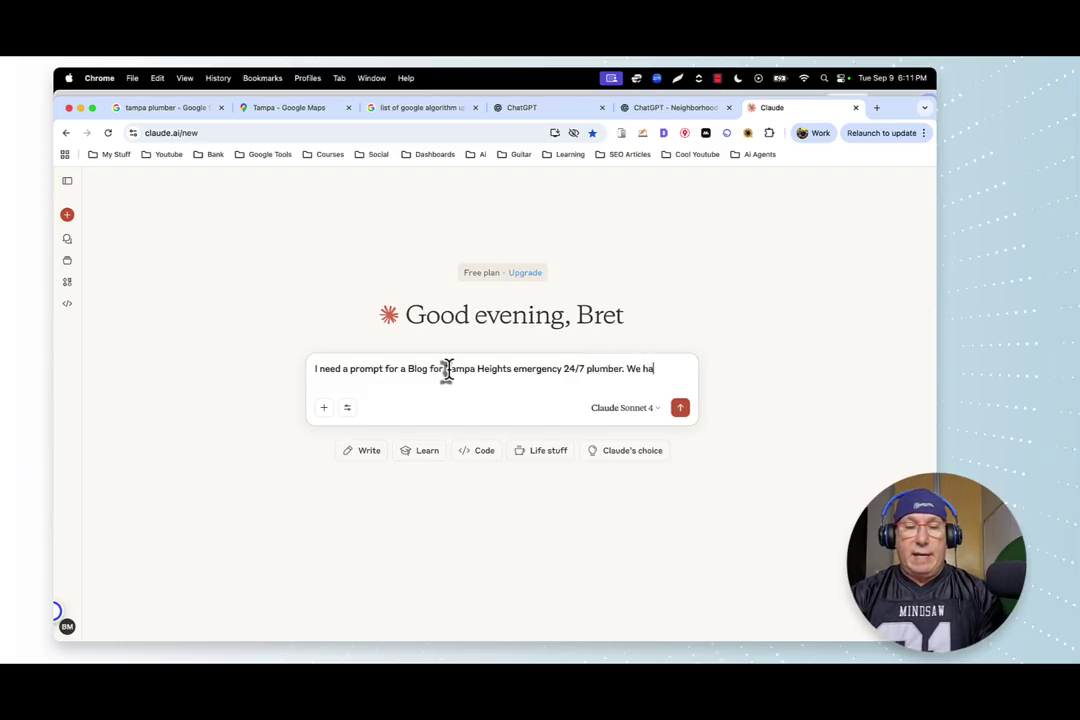
type("ve 10 ")
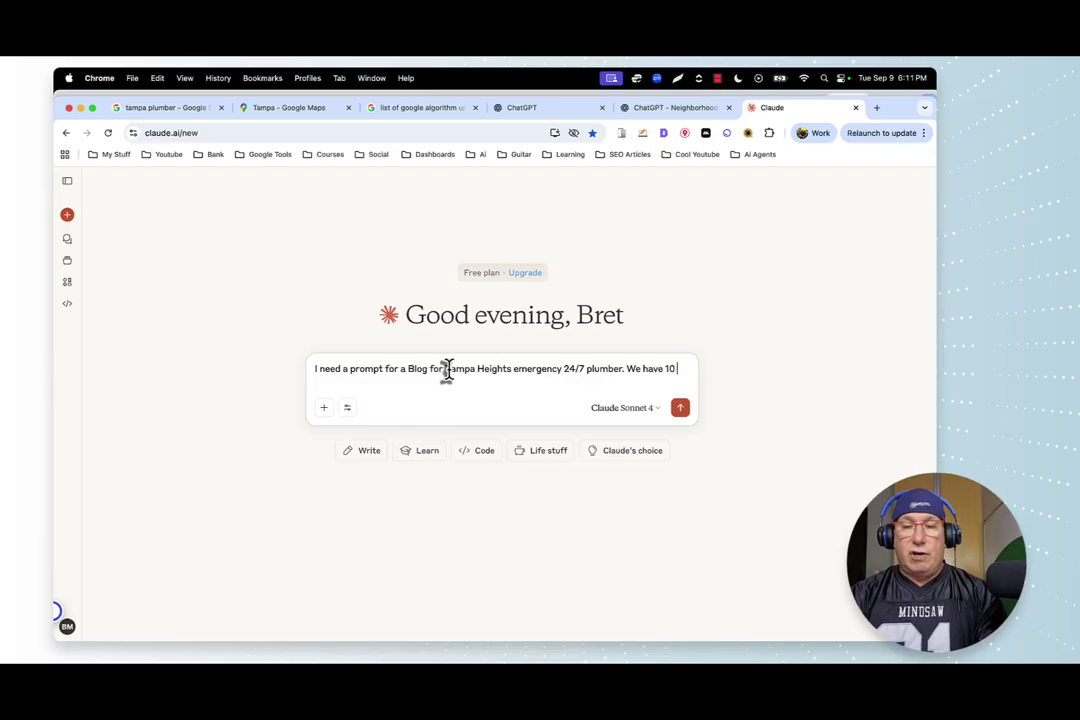
type("trucks an")
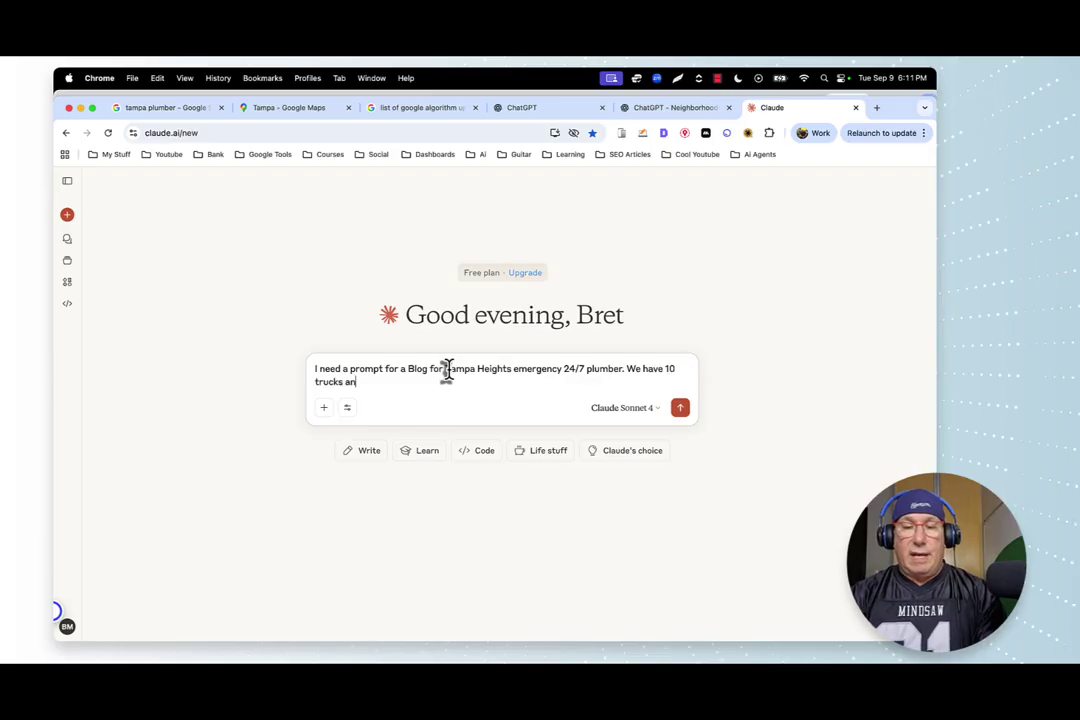
type("d we can")
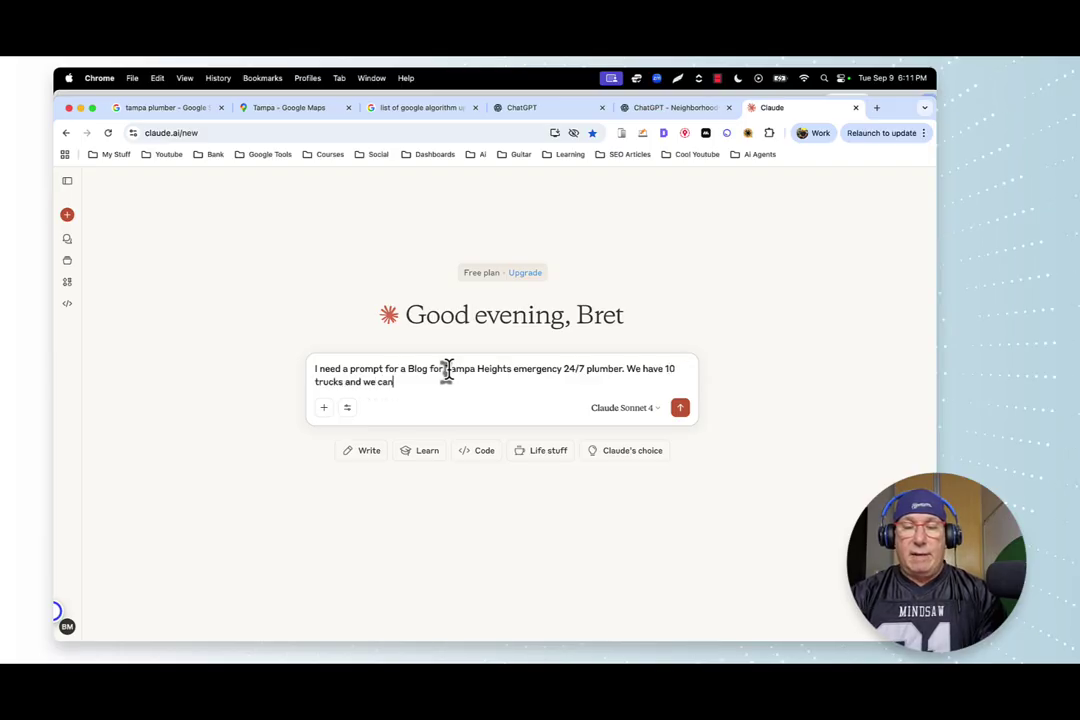
type(" be at")
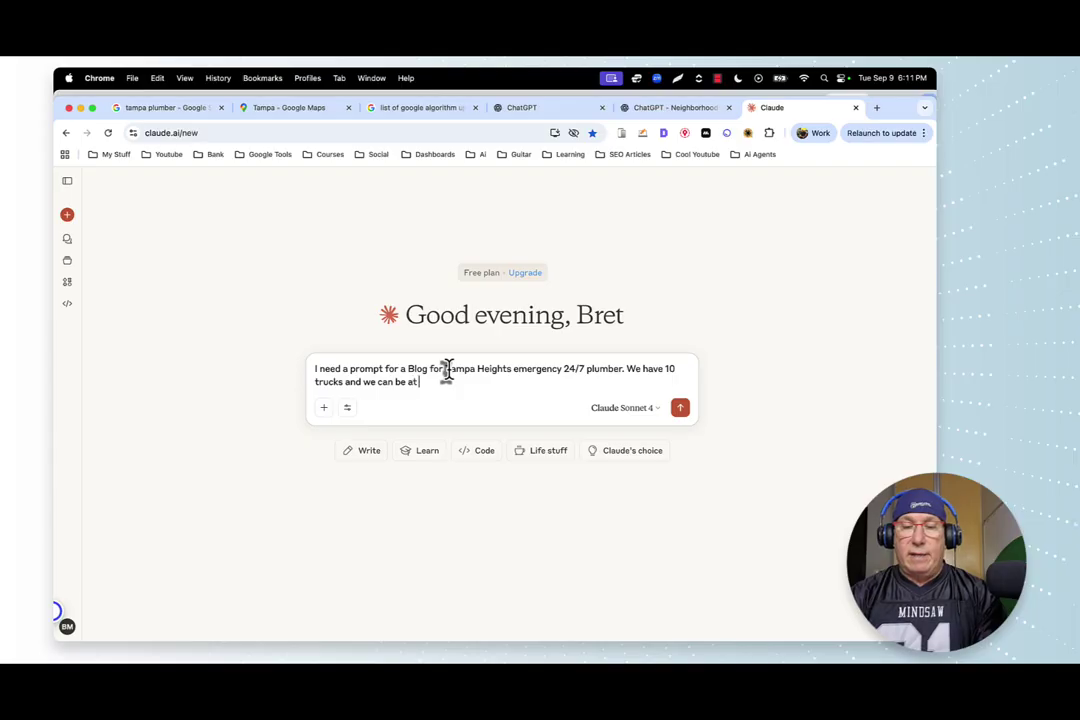
type(" your locat")
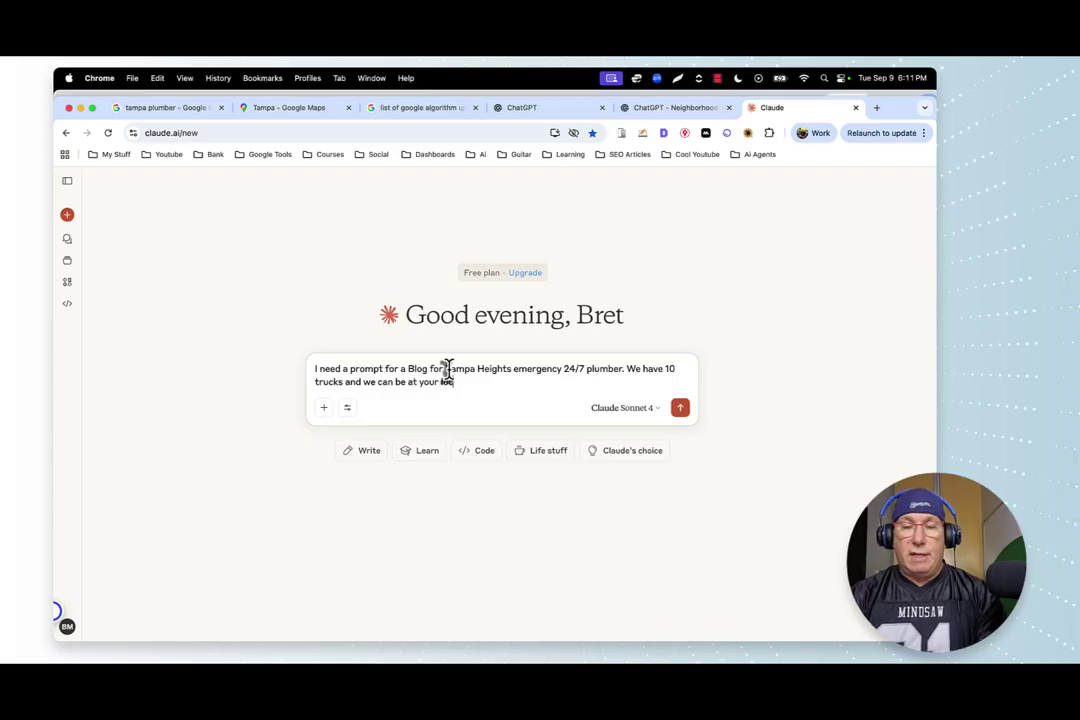
type("ion")
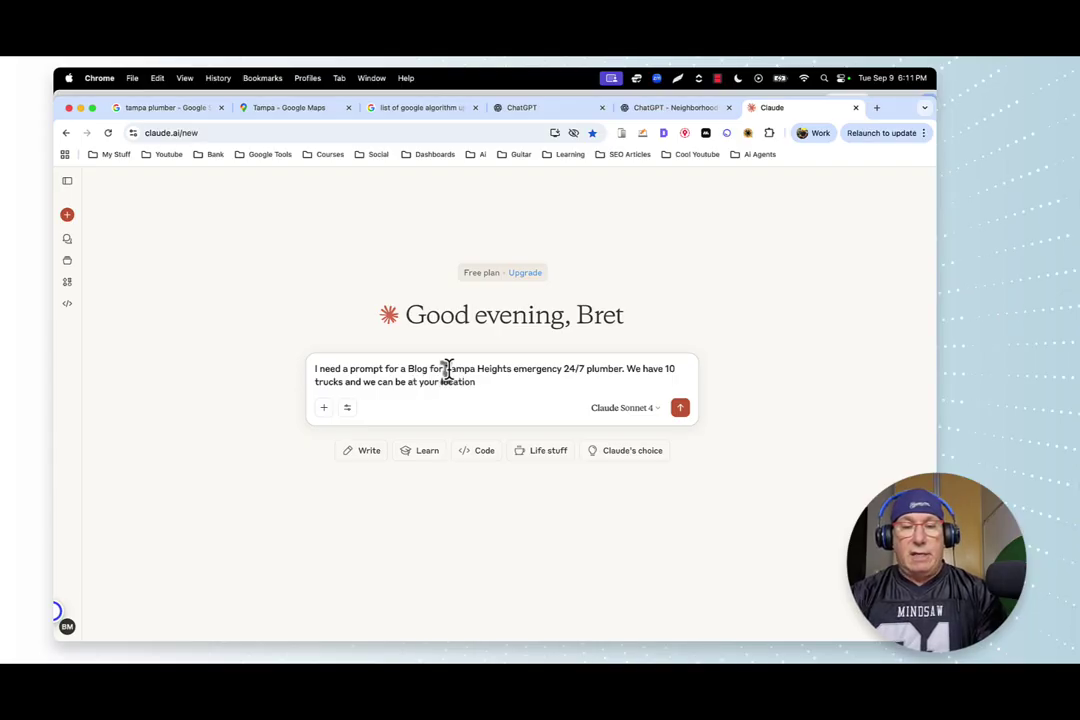
type(" 1")
type(" in")
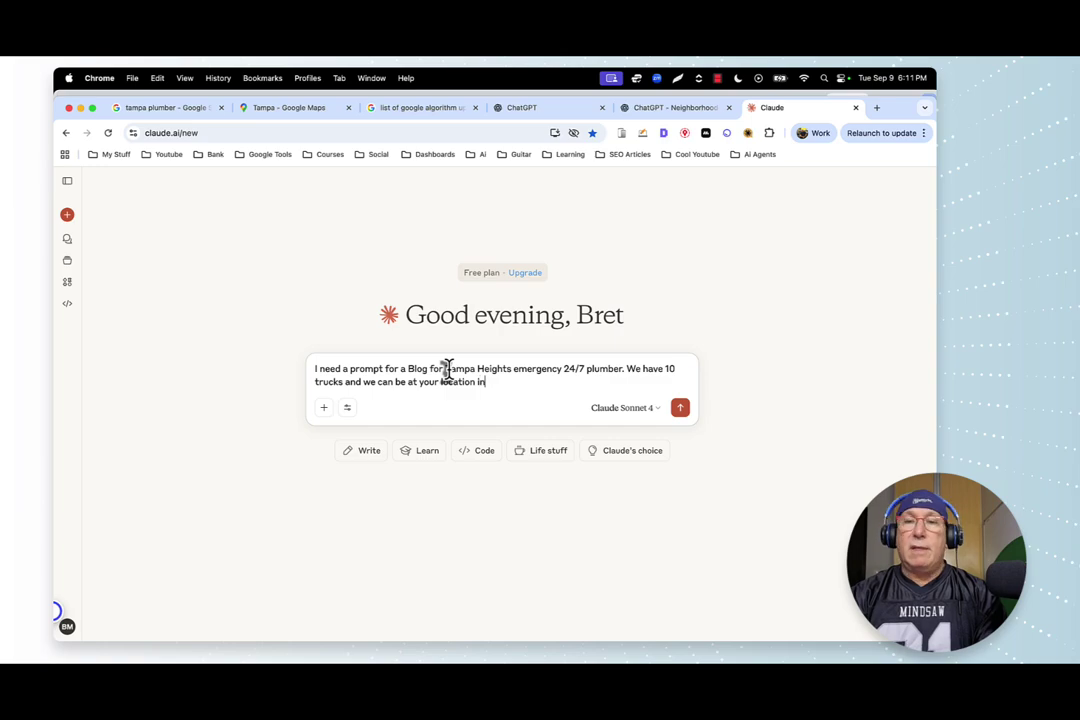
type(" 1 h")
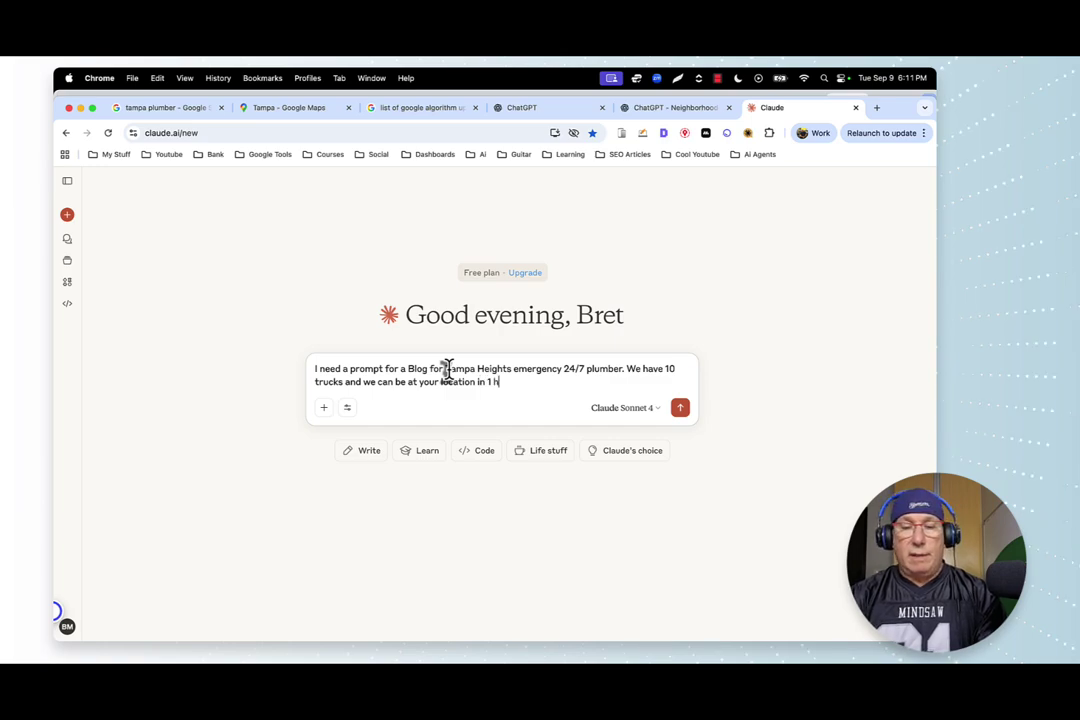
type("r. Res")
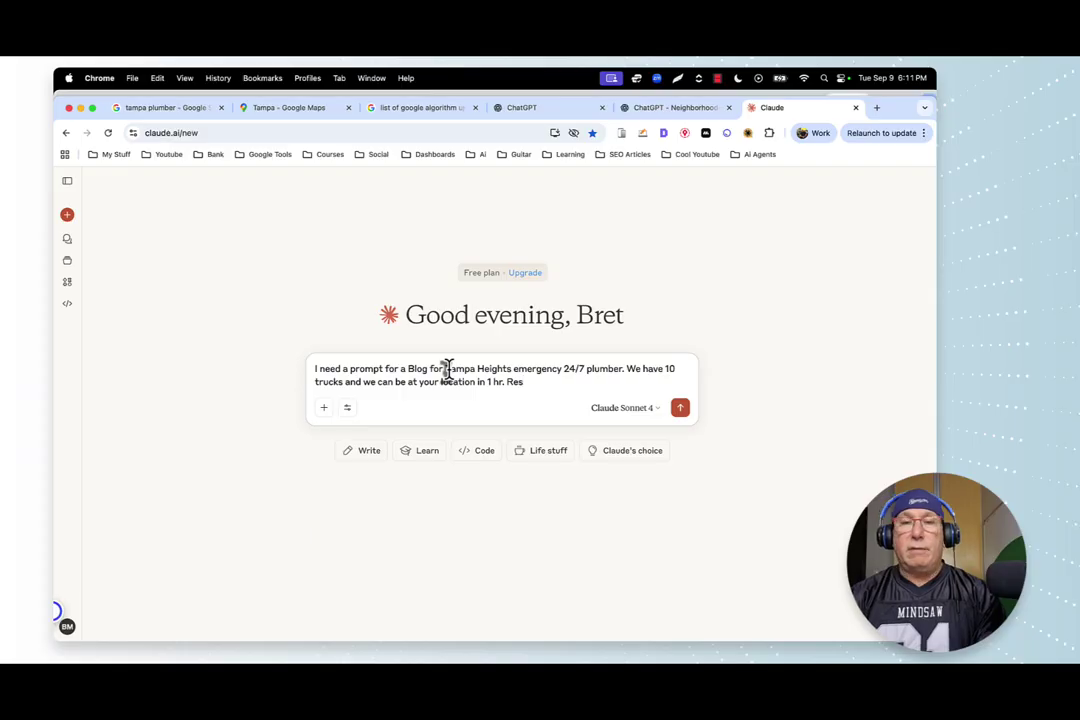
type("e")
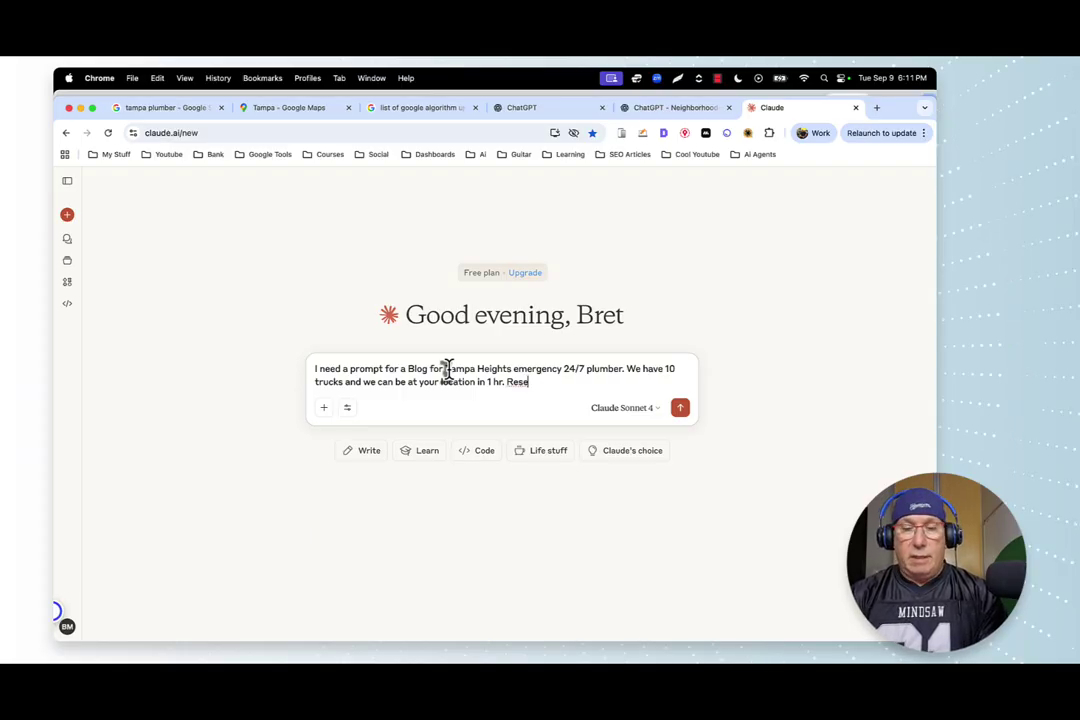
type("niable prices")
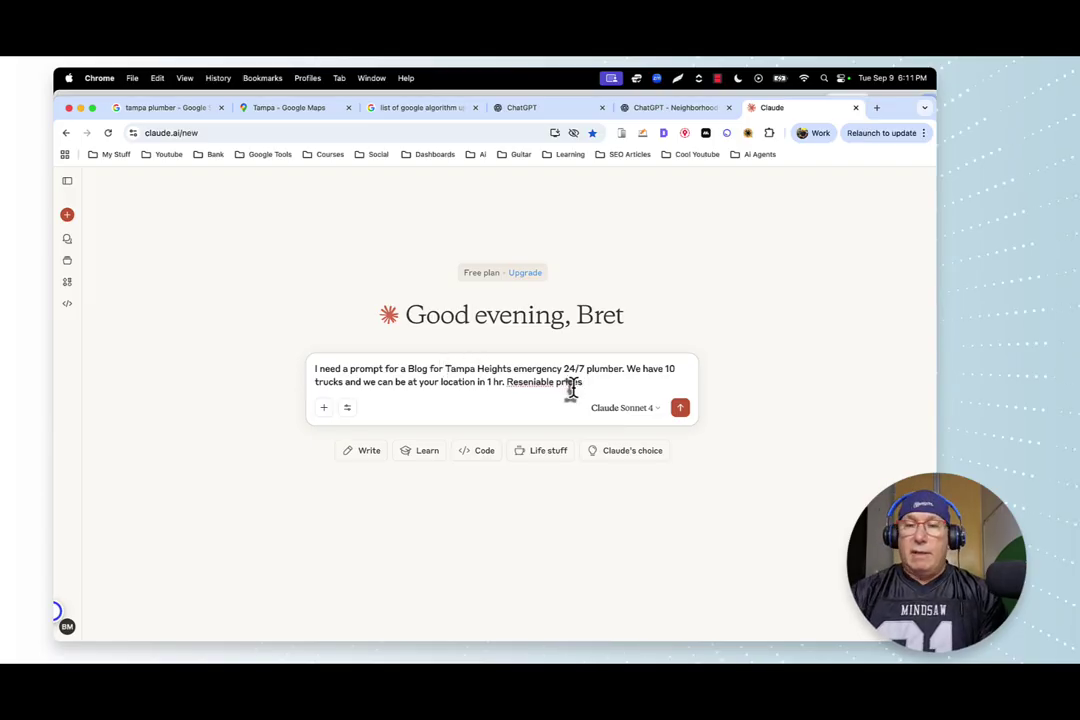
right_click(519, 386)
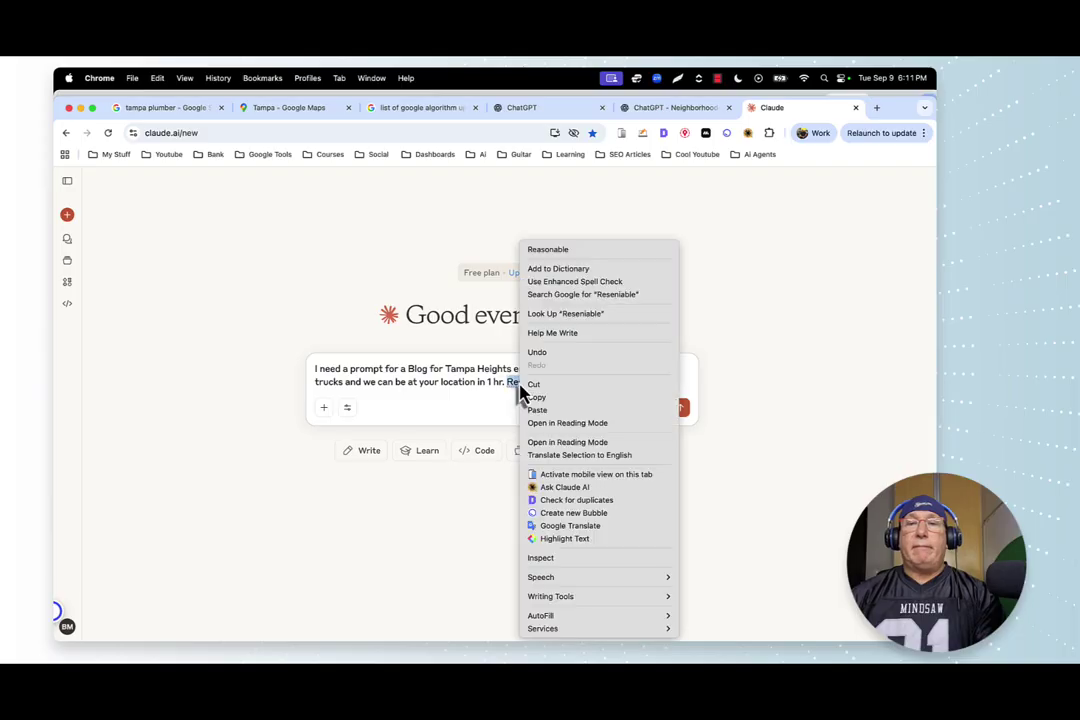
left_click(560, 250)
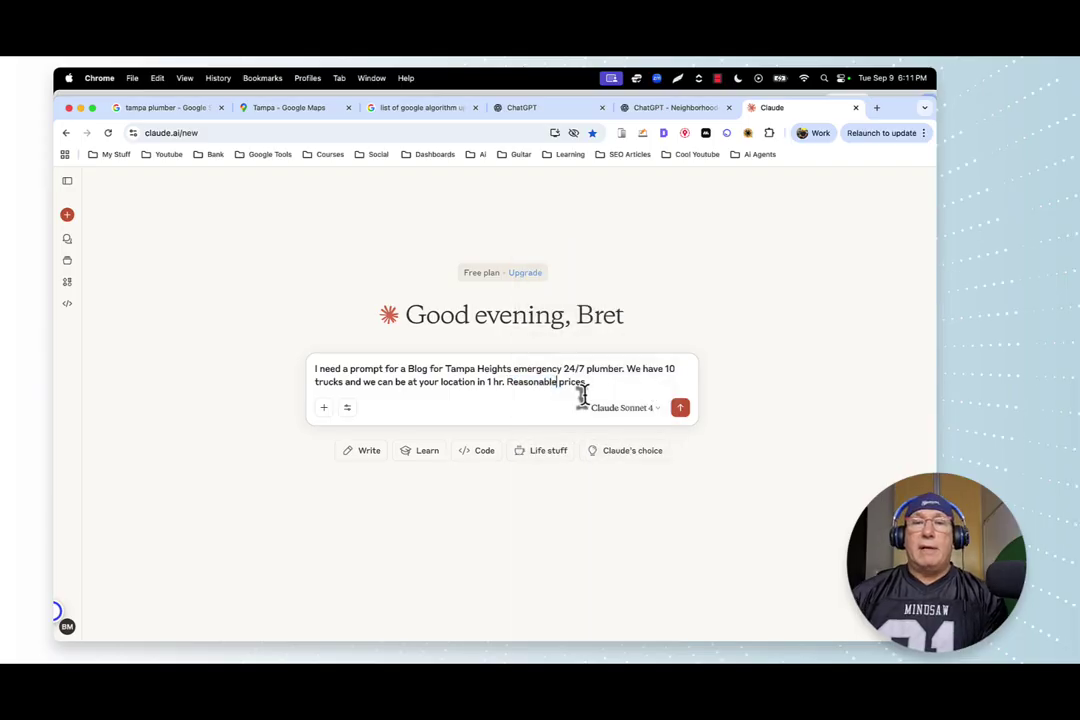
Send the request and read Claude's 'Tampa Heights Emergency Plumber: Fast, Reliable 24/7 Service' prompt framework.
left_click(683, 409)
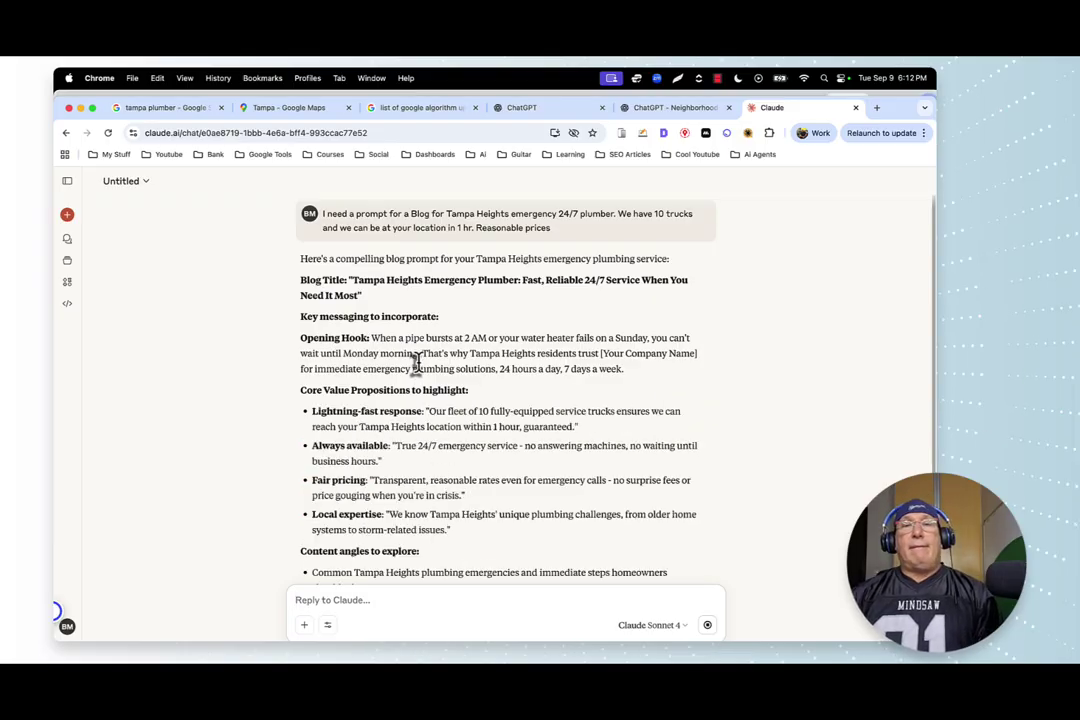
scroll(415, 365, "down", 1)
scroll(420, 370, "up", 1)
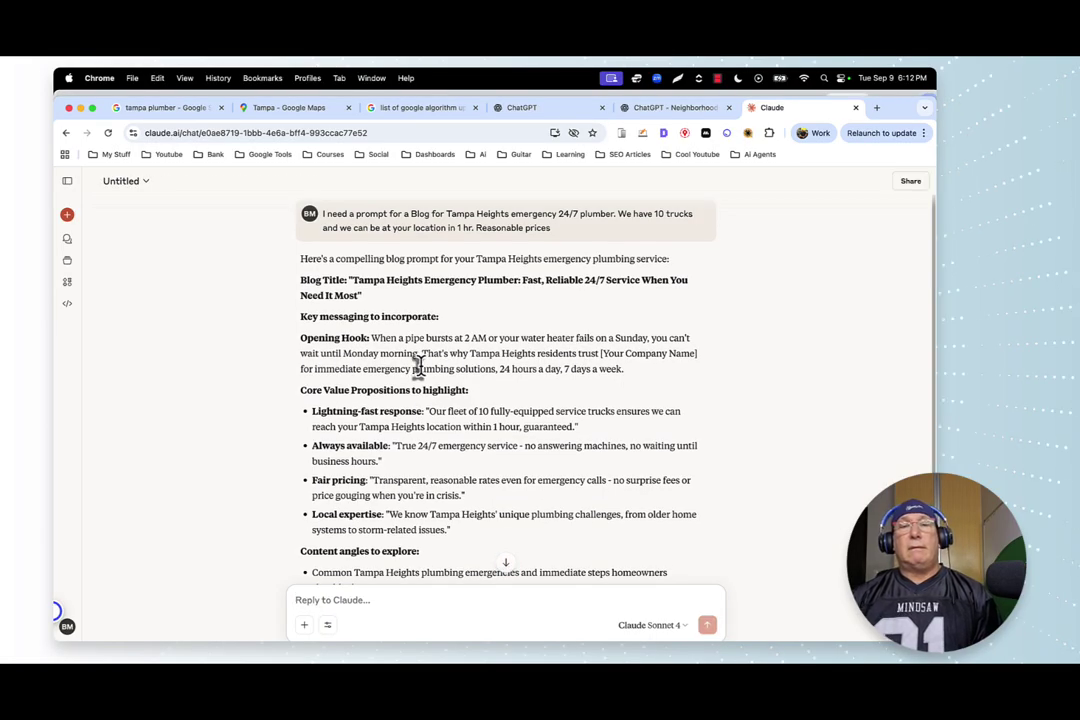
scroll(418, 367, "down", 3)
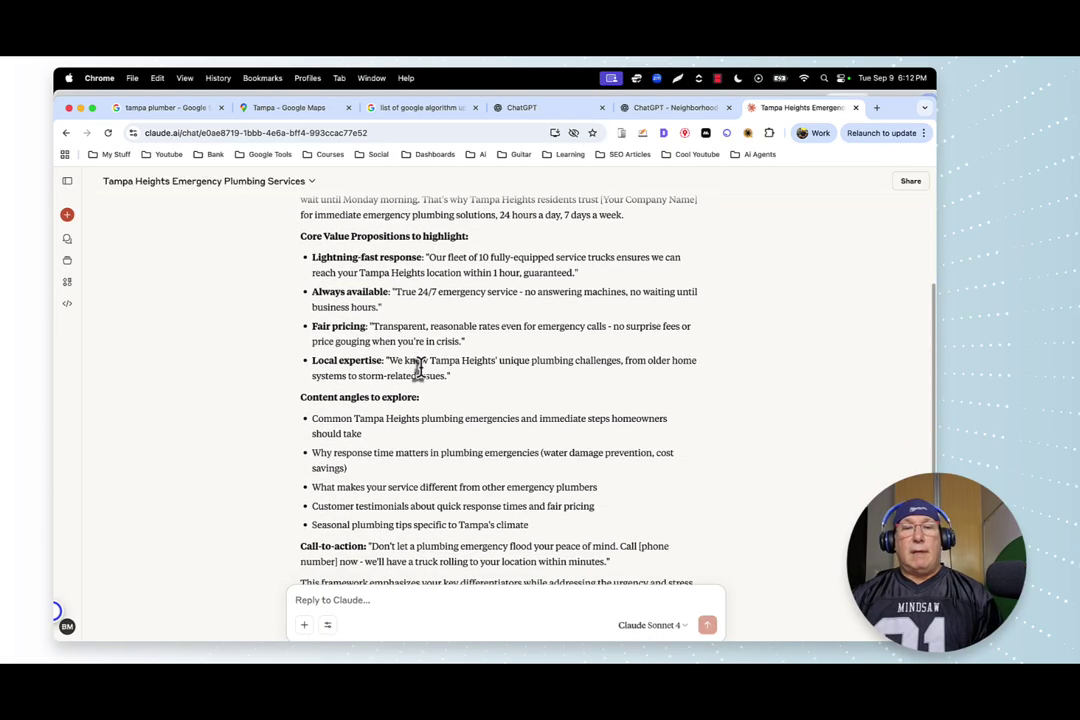
scroll(418, 367, "down", 2)
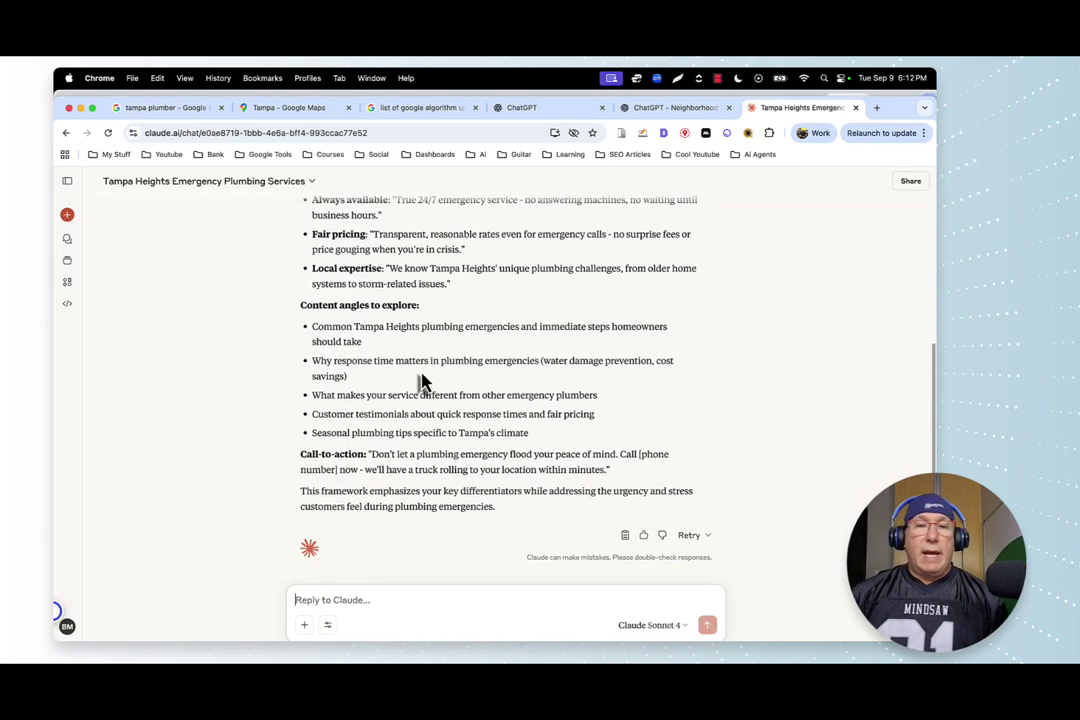
Tell Claude 'I only need a prompt' to get just the blog prompt.
left_click(406, 606)
type("I")
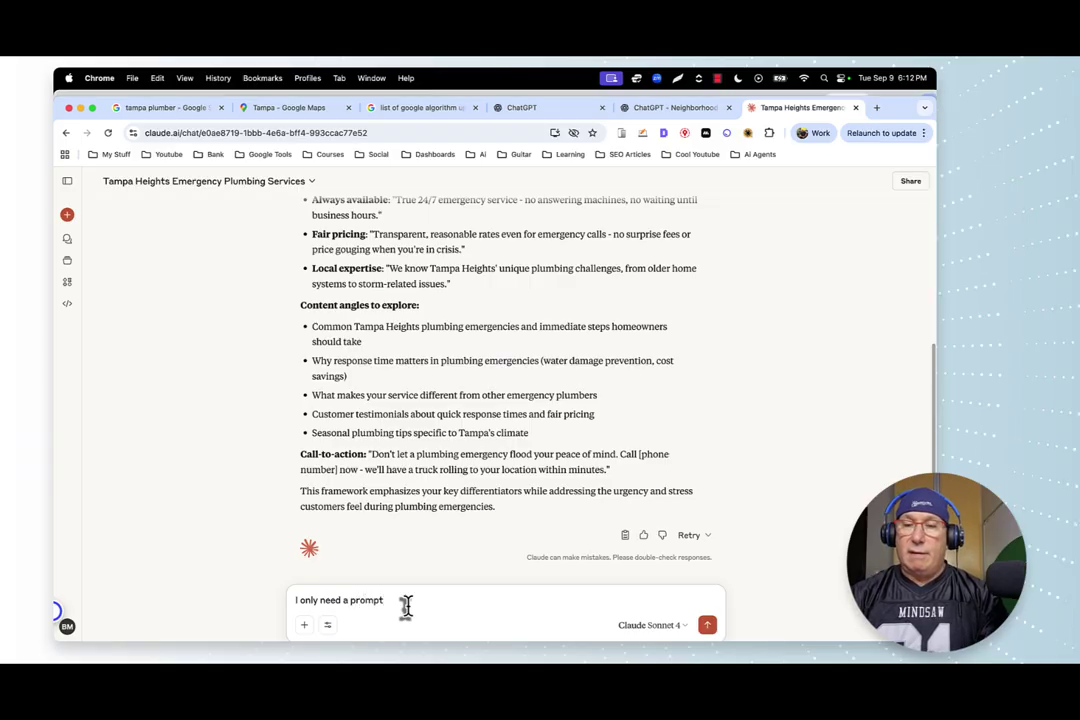
type("only need a prompt")
key("Return")
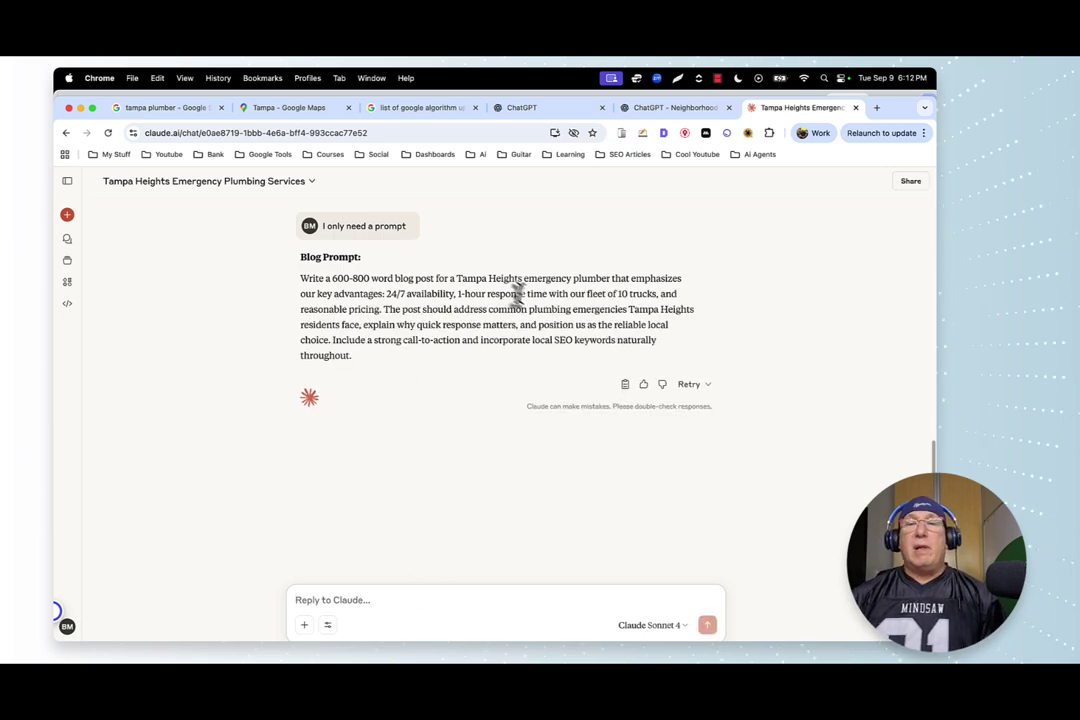
Copy the 600-800 word Tampa Heights plumber blog prompt text.
left_click_drag(350, 357, 301, 284)
right_click(341, 305)
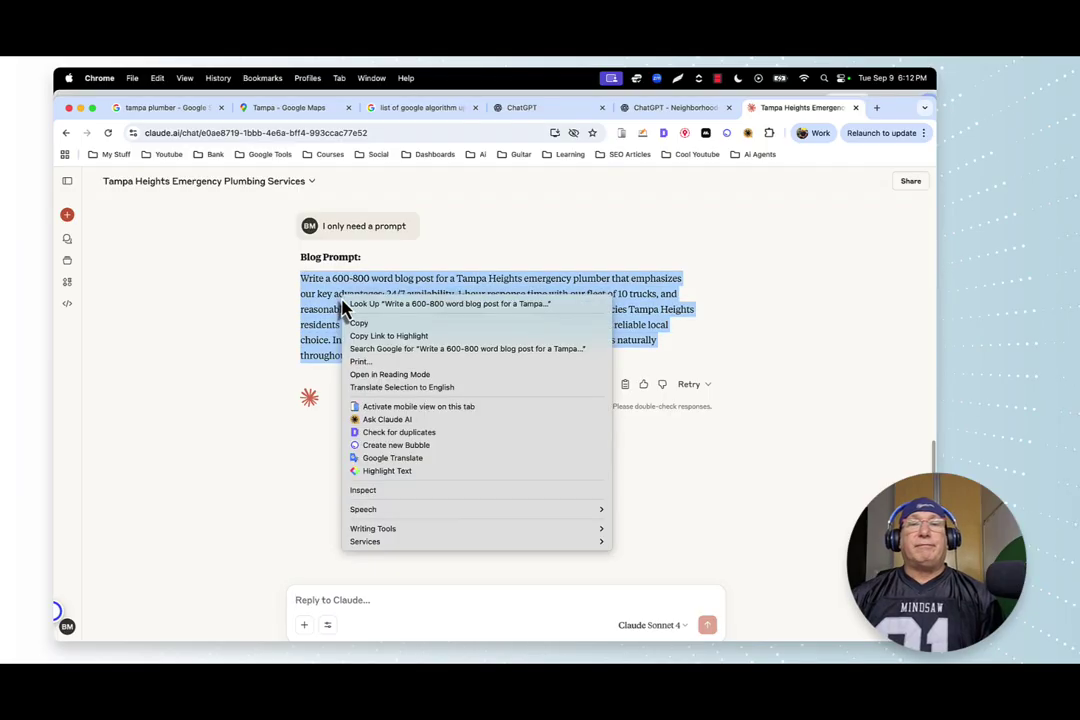
left_click(353, 326)
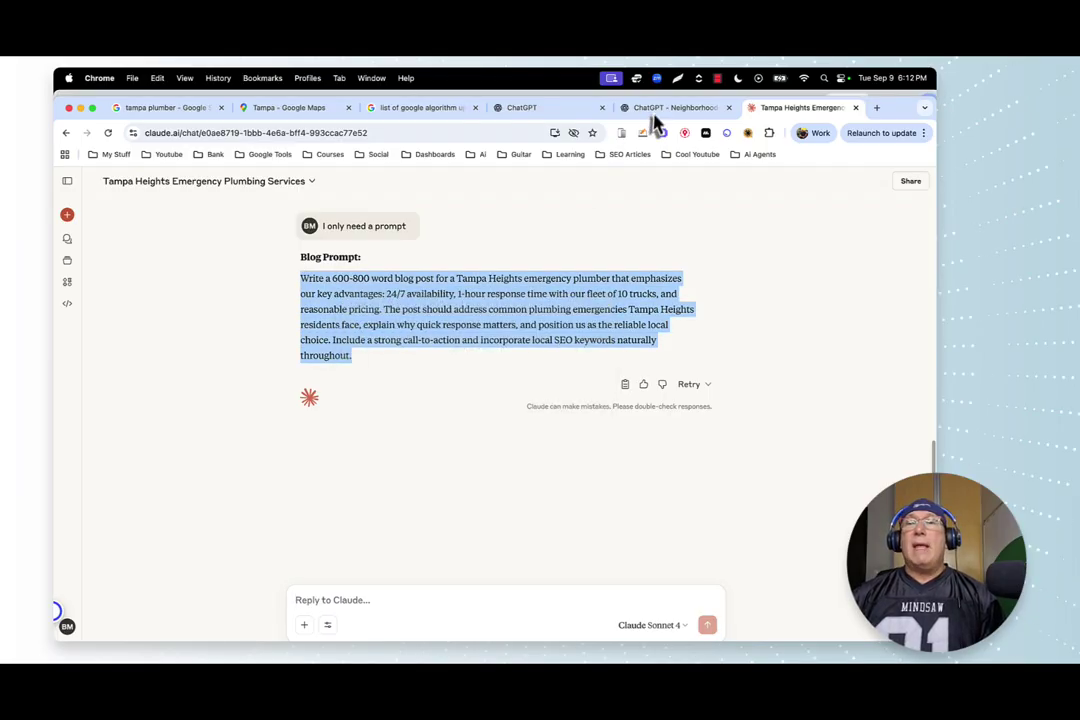
Paste the copied blog prompt into the Neighborhood+Keyword GPT chat and send it.
left_click(652, 110)
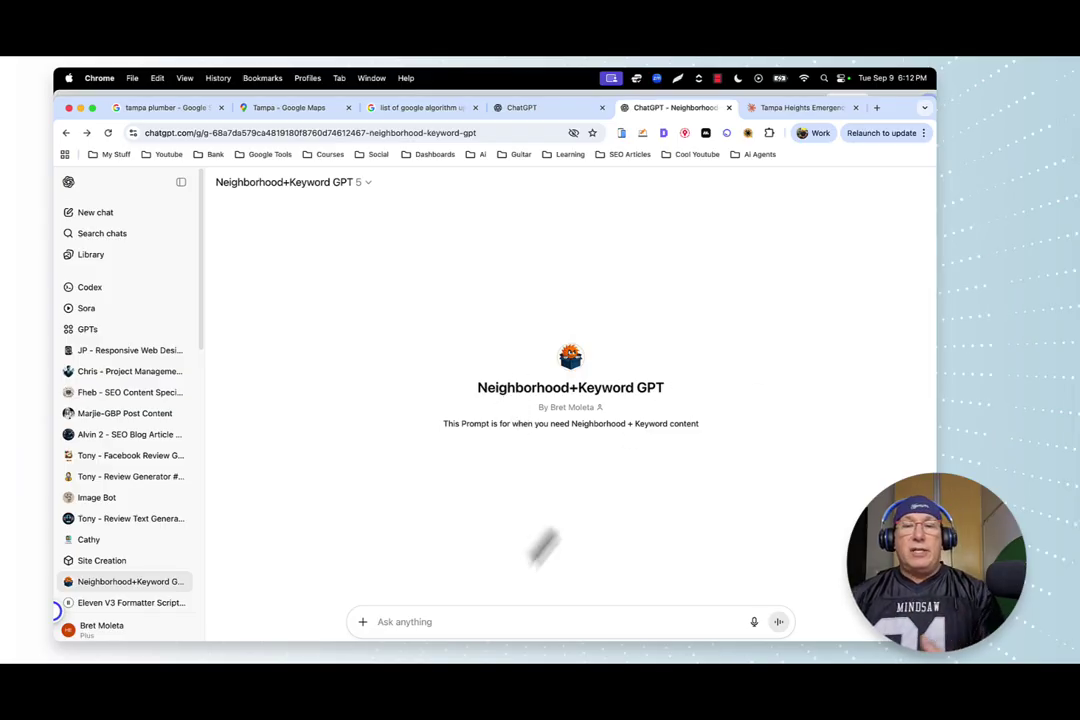
right_click(479, 624)
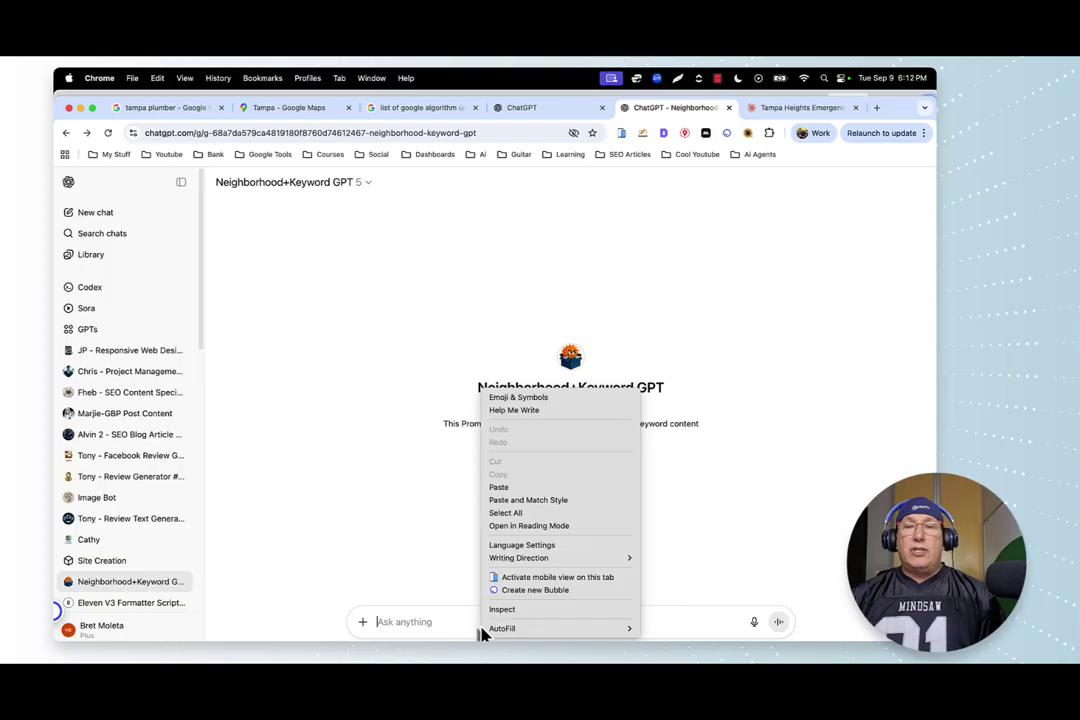
left_click(522, 488)
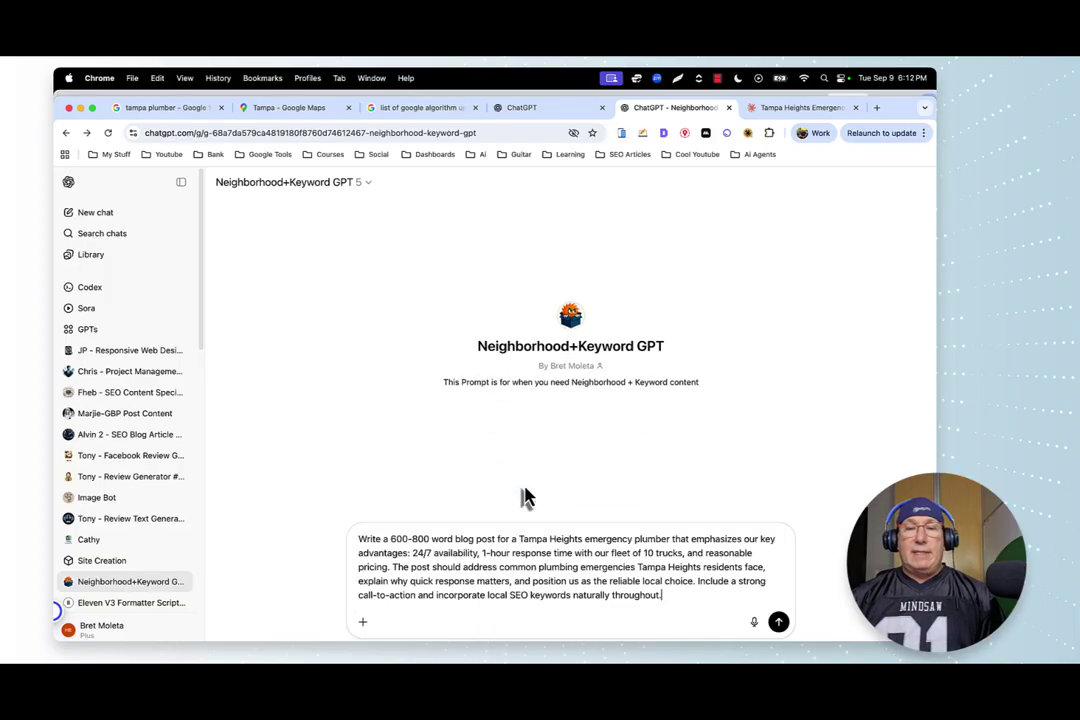
left_click(779, 622)
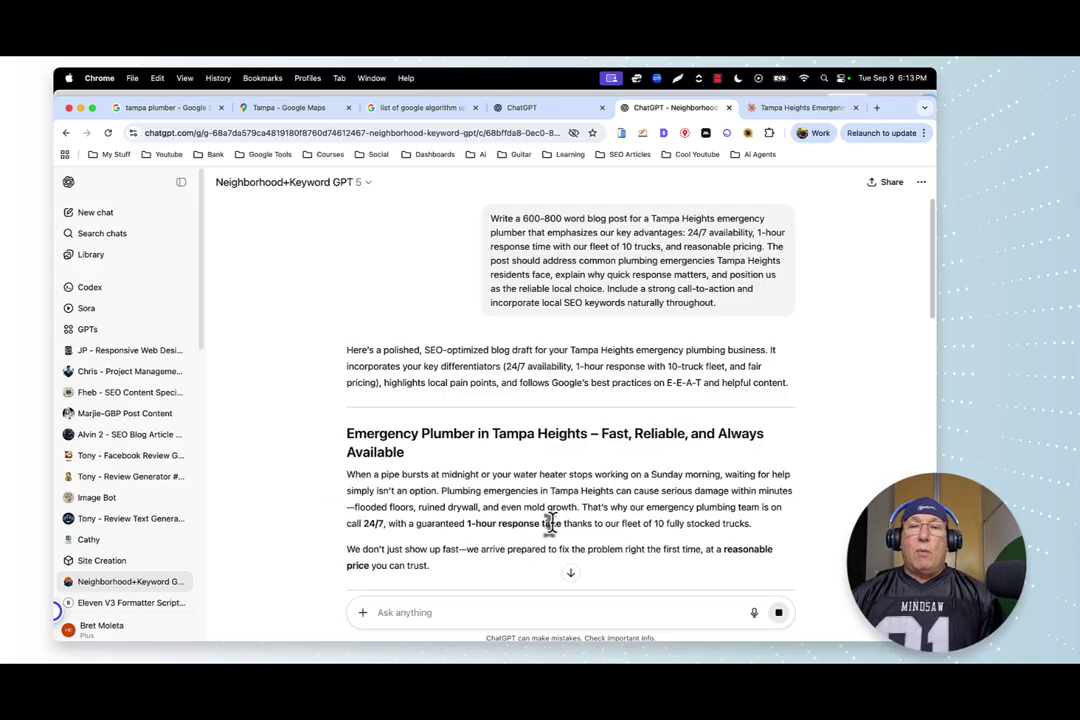
left_click_drag(558, 523, 467, 523)
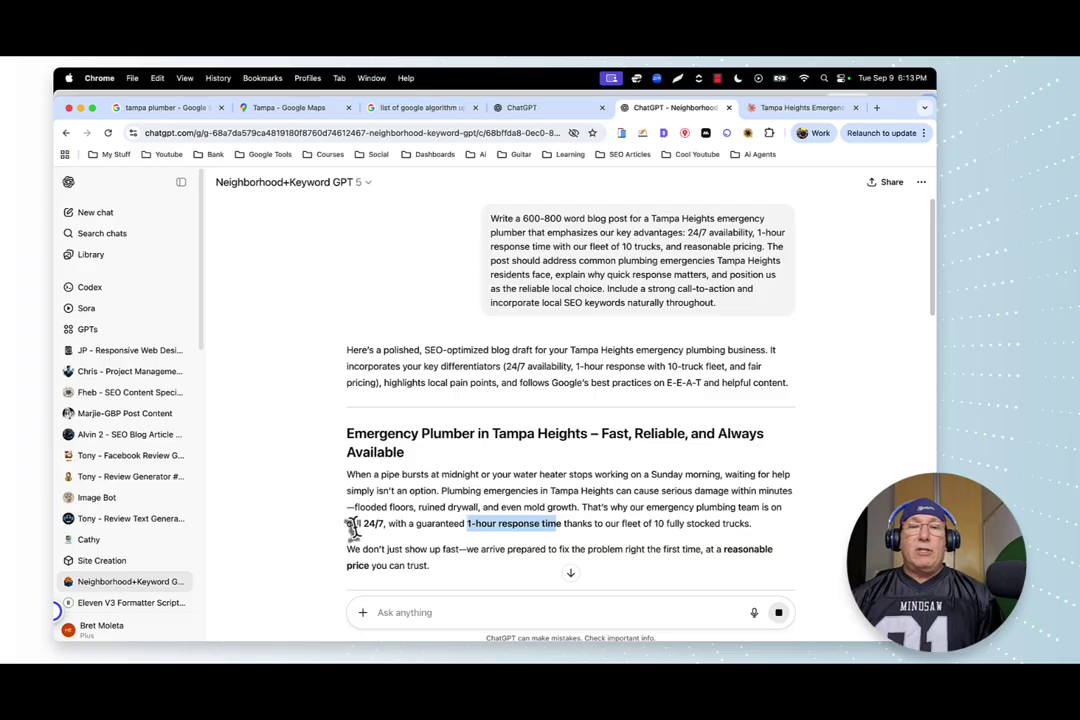
left_click_drag(385, 523, 364, 523)
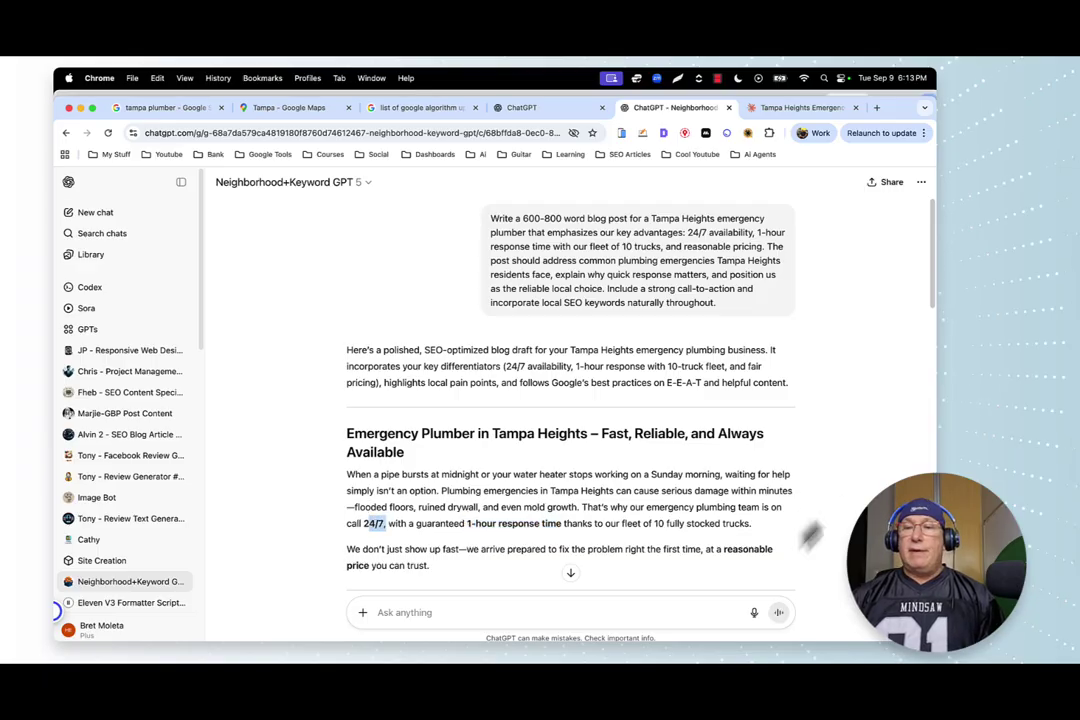
left_click_drag(723, 549, 728, 568)
left_click_drag(930, 310, 928, 565)
scroll(928, 565, "down", 3)
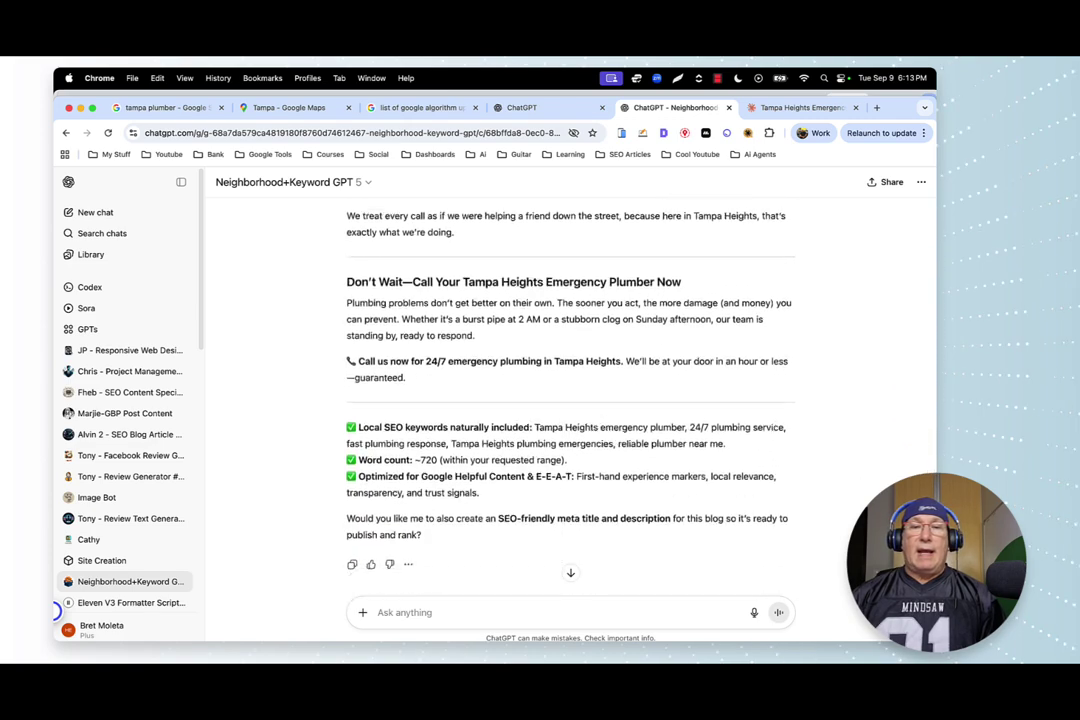
scroll(570, 400, "up", 10)
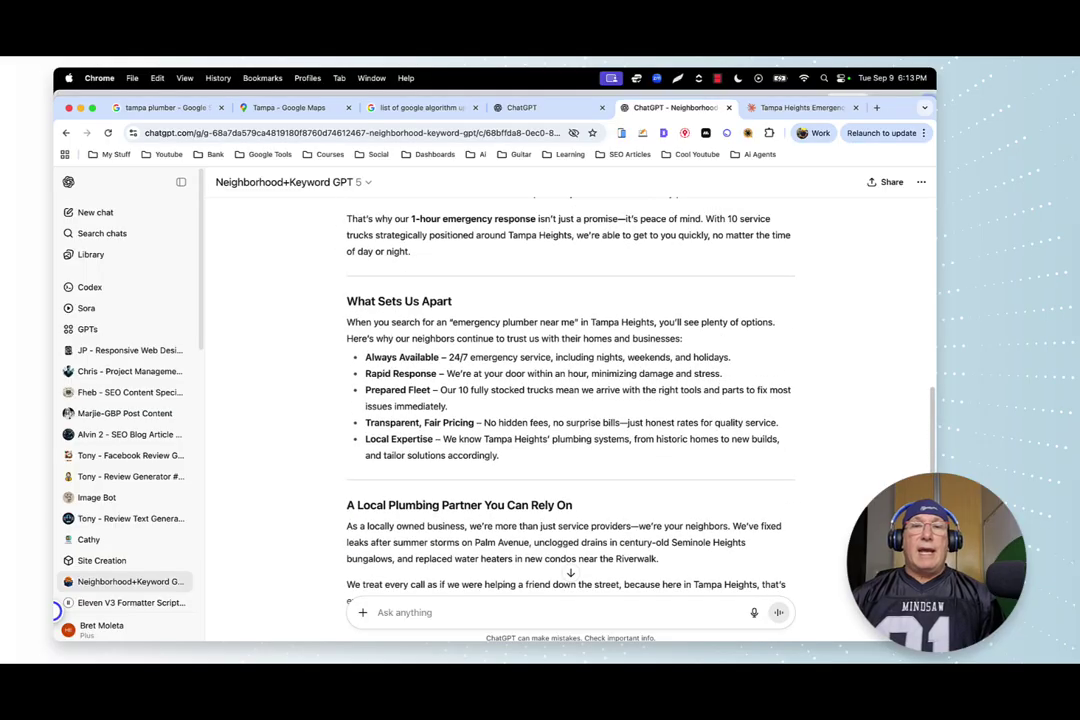
scroll(570, 400, "up", 5)
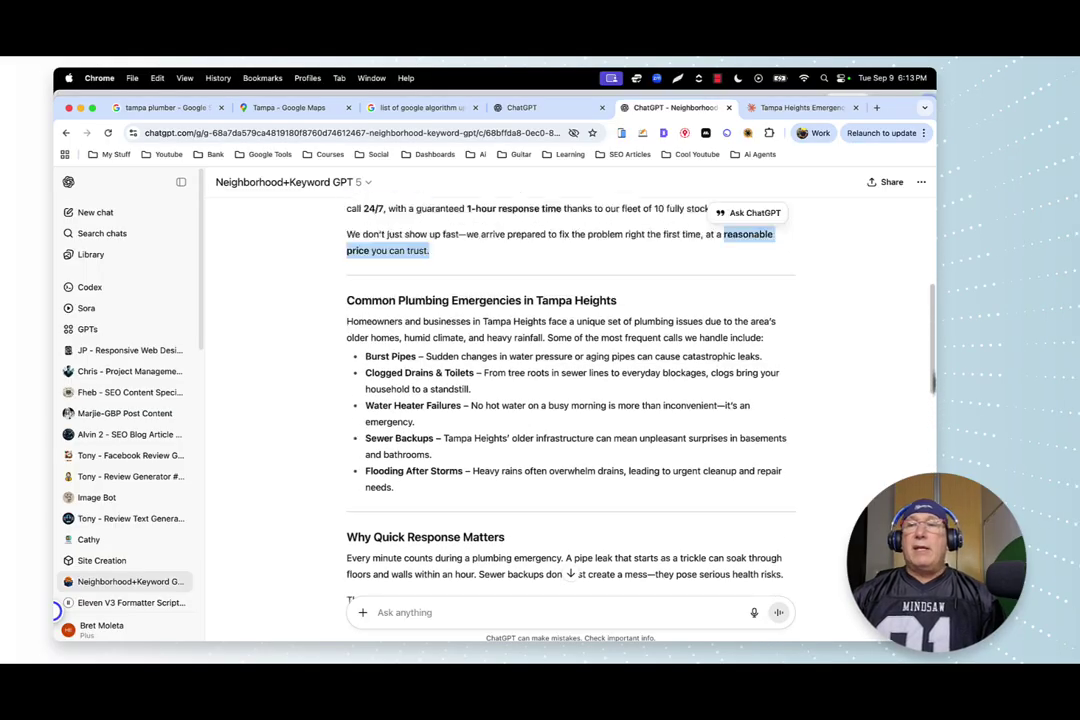
scroll(570, 400, "down", 6)
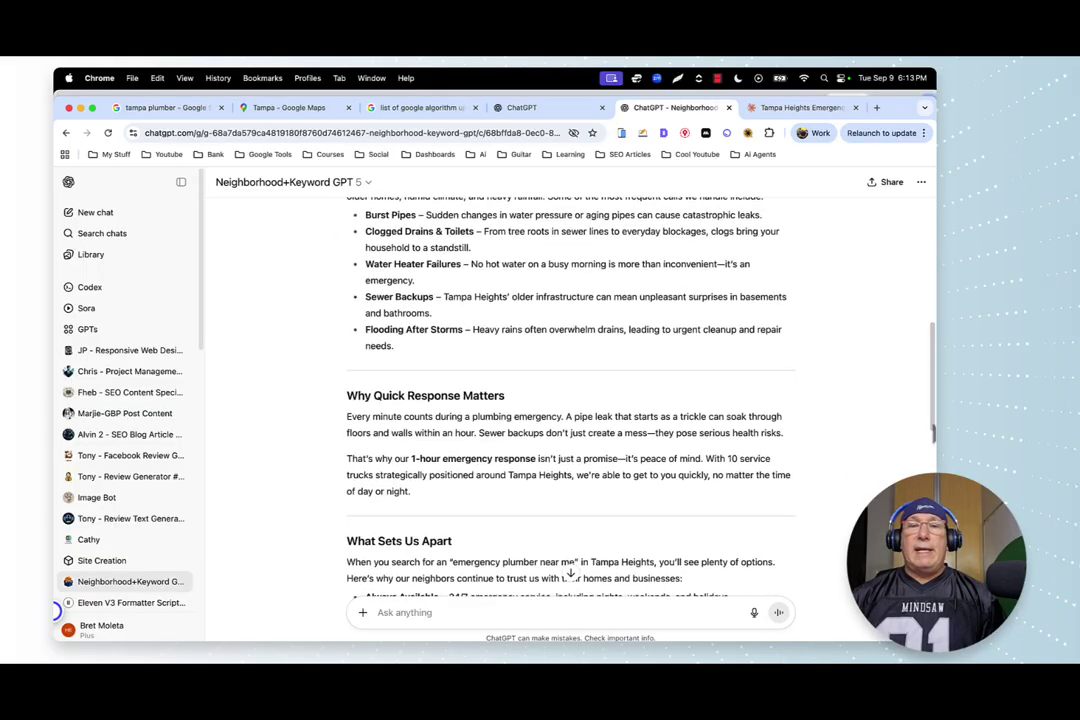
Ask the GPT for a happy customer's quote to add to the Tampa Heights blog post.
left_click(468, 610)
type("I")
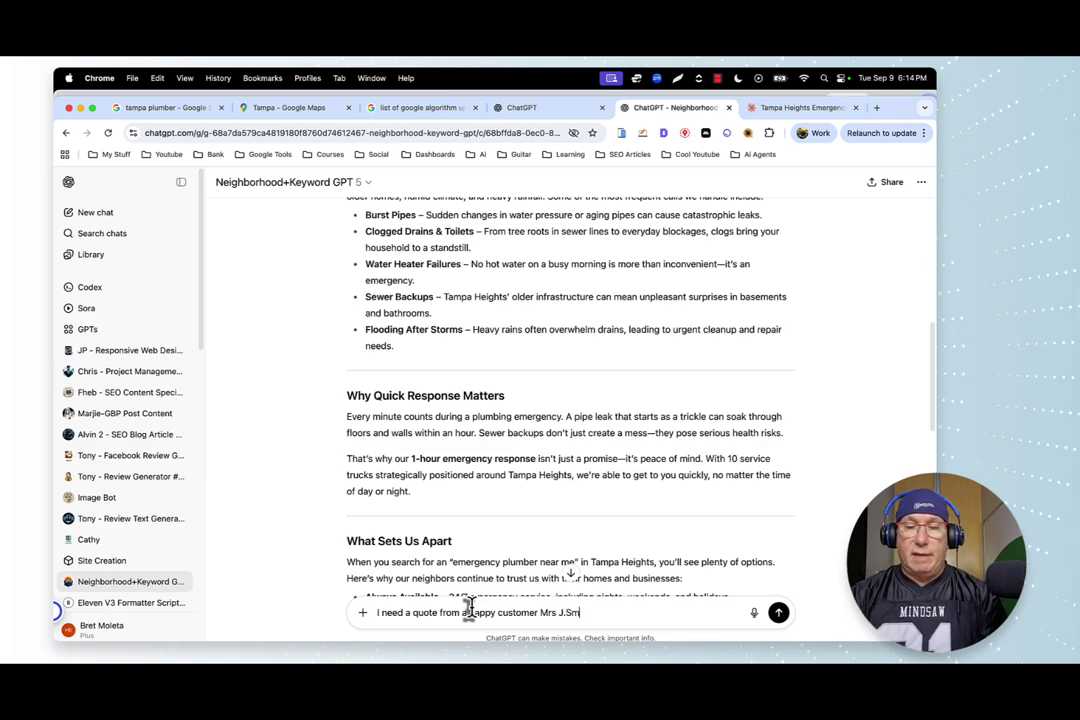
left_click(778, 613)
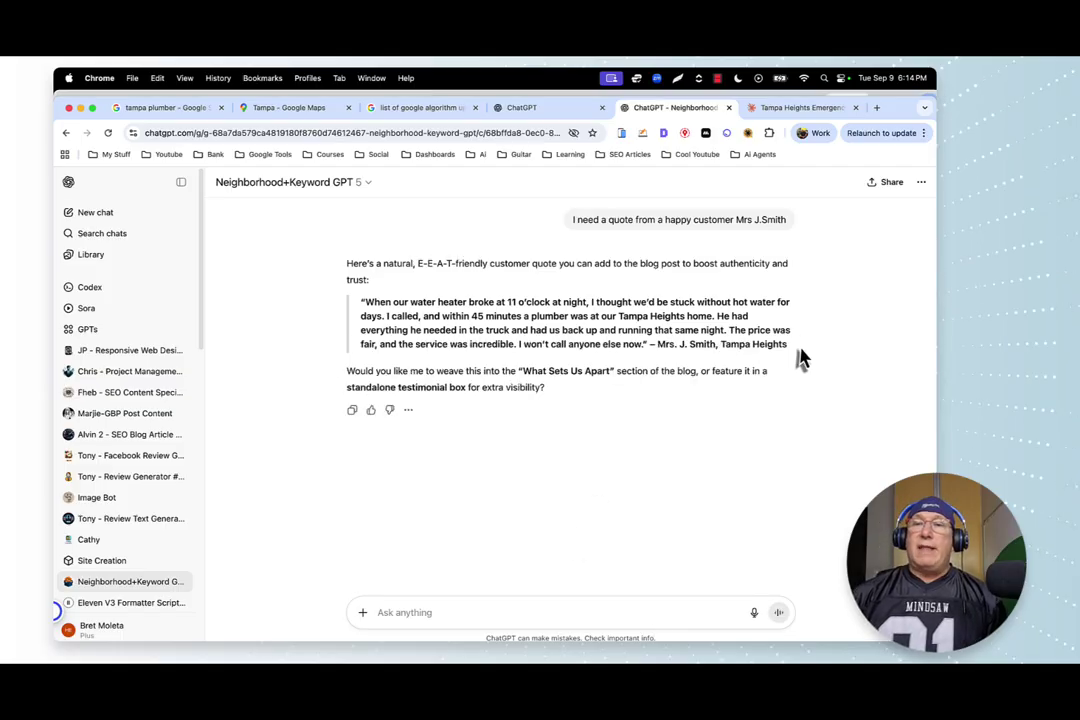
Select the water-heater customer testimonial, then return to the Tampa Heights Emergency Claude tab.
left_click_drag(795, 354, 363, 297)
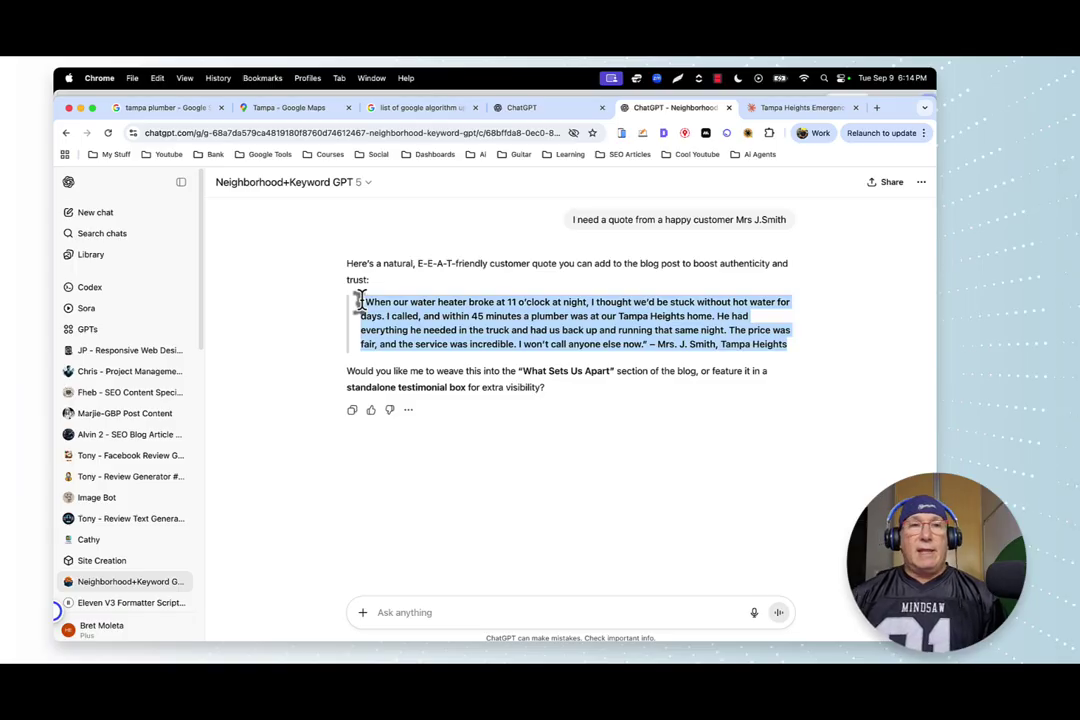
mouse_move(446, 301)
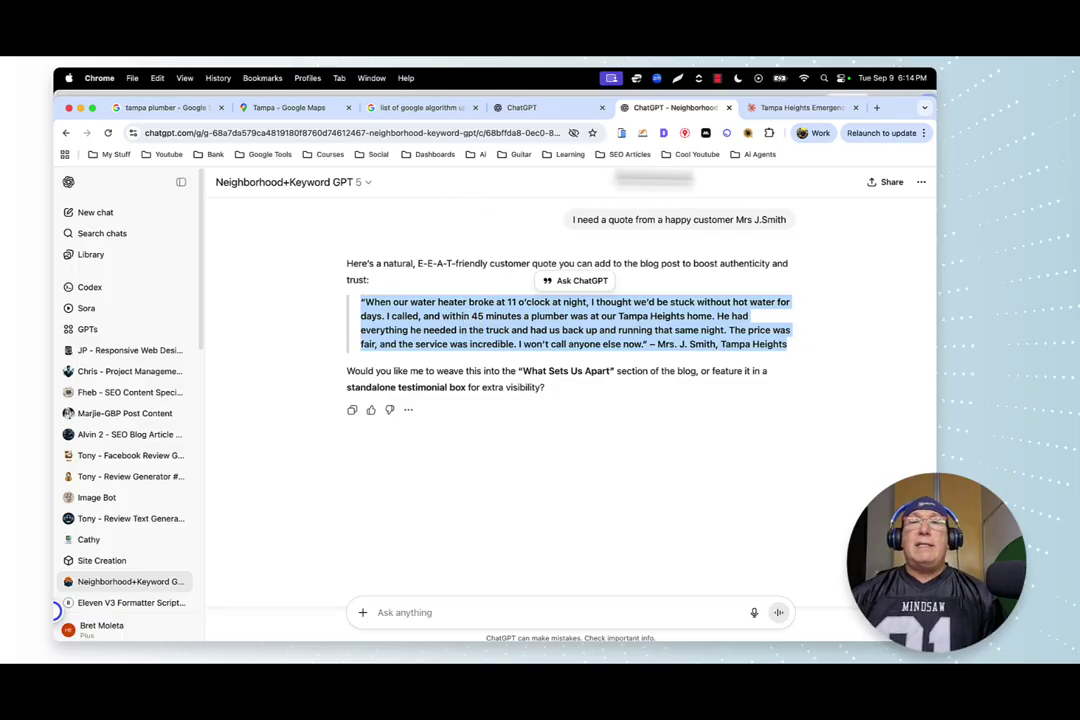
left_click(780, 110)
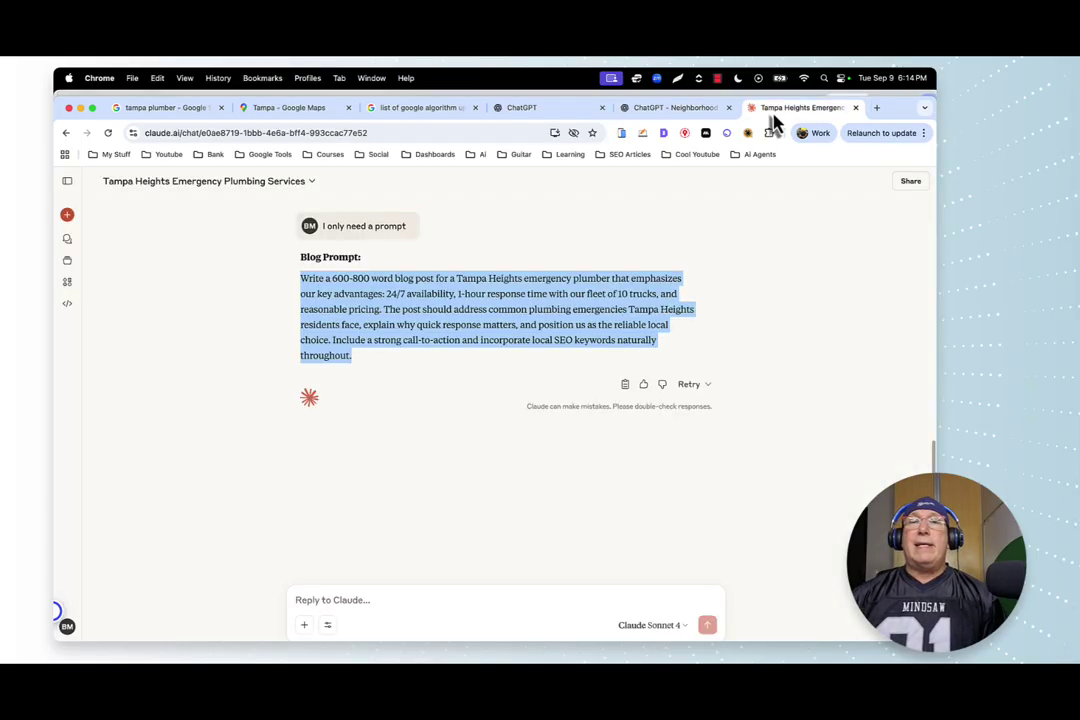
Open Manus from the Ai > Language Models bookmarks in the Claude tab.
left_click(476, 155)
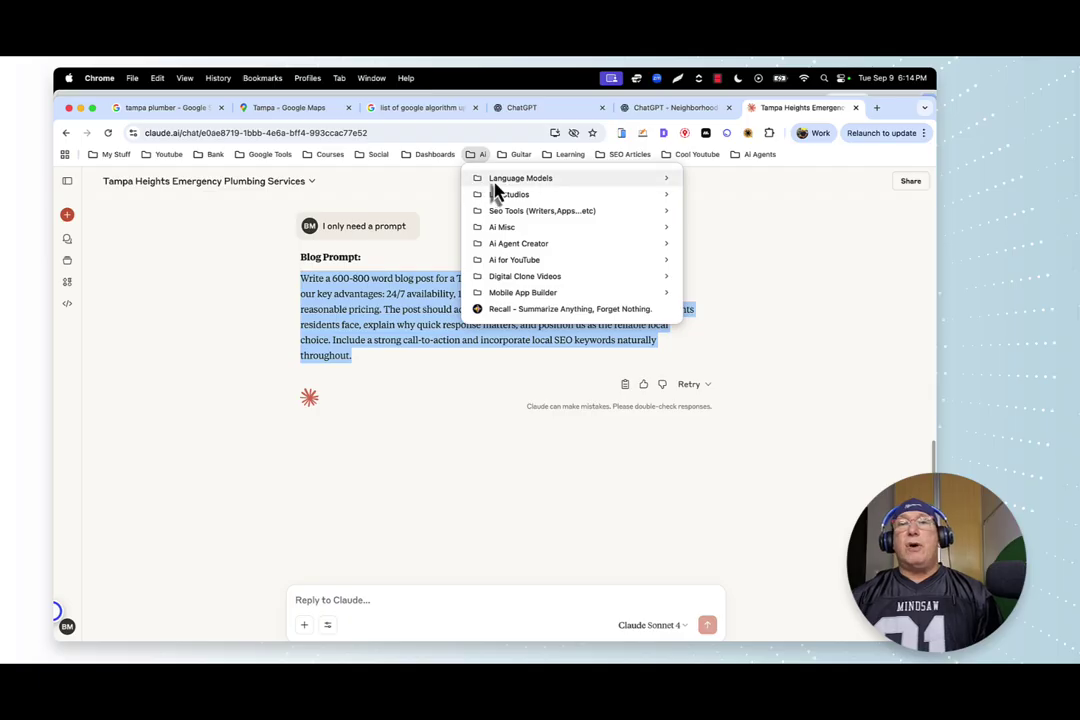
mouse_move(500, 182)
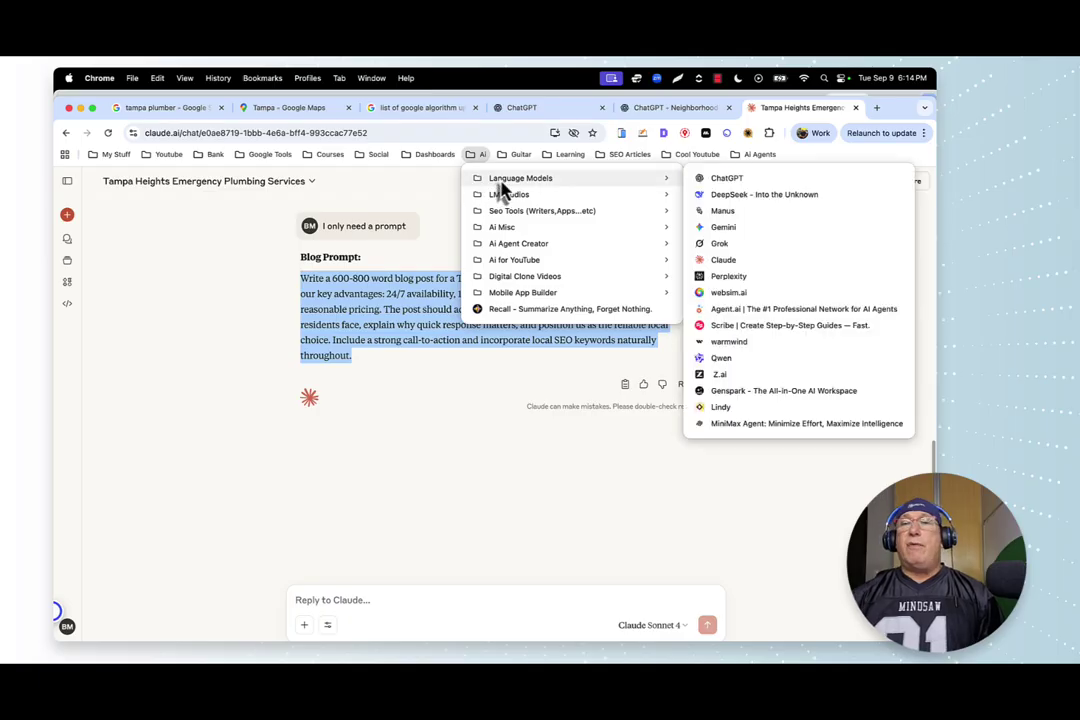
left_click(719, 212)
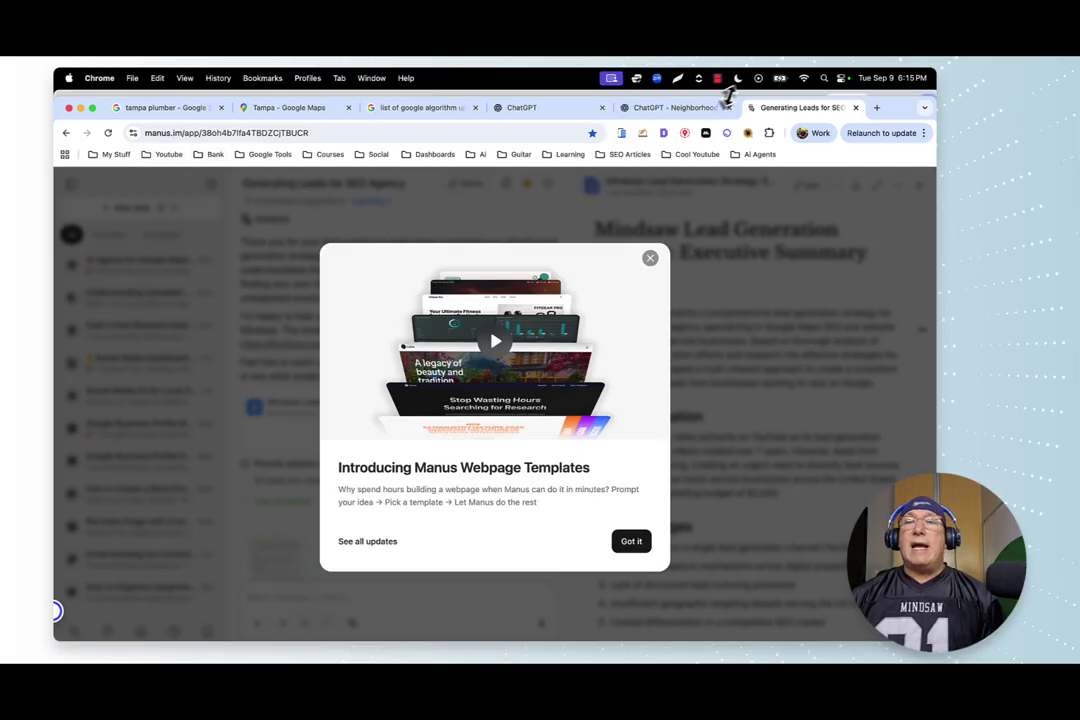
Return to the Neighborhood+Keyword GPT chat showing the customer testimonial.
left_click(672, 108)
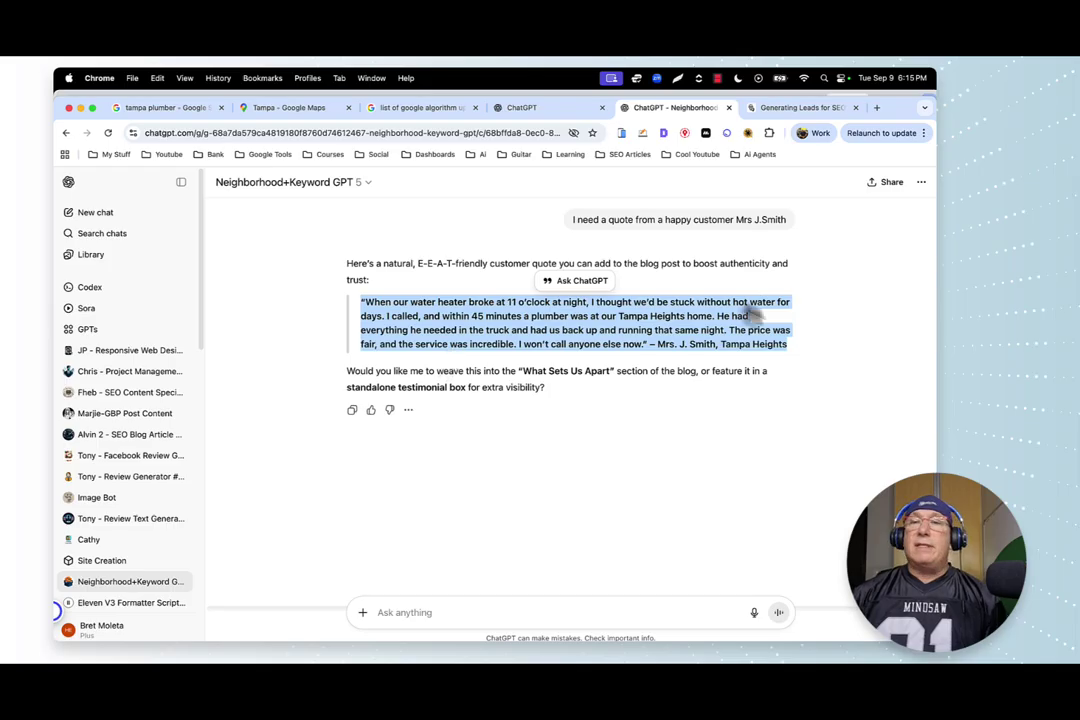
scroll(884, 362, "up", 1)
scroll(884, 362, "up", 2)
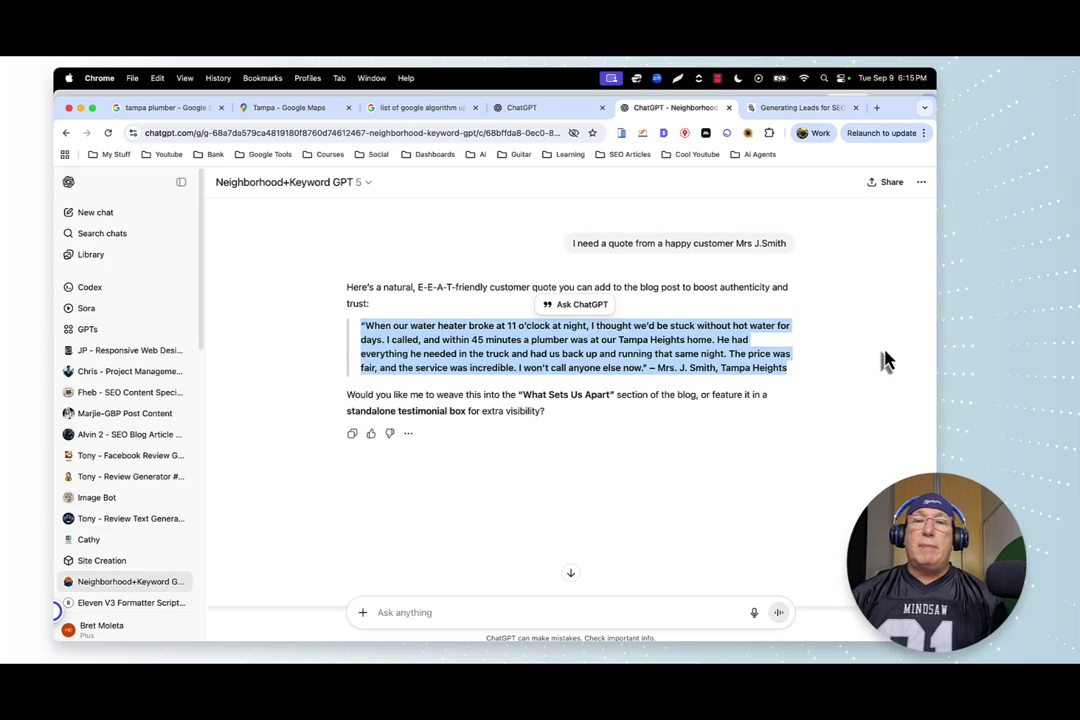